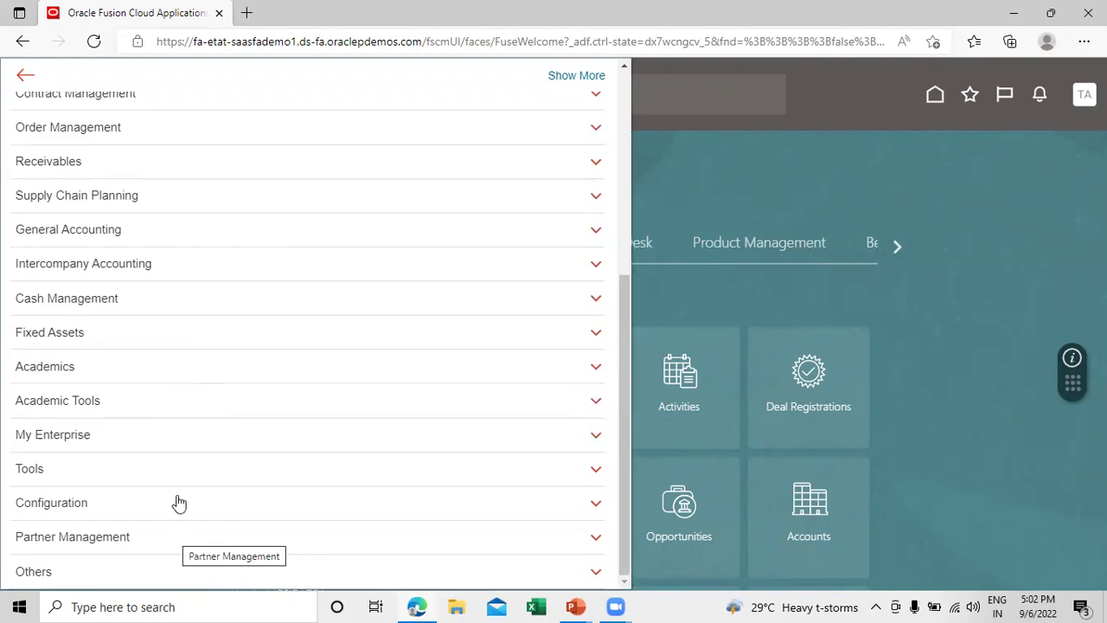
- Return home and launch Security Console from the Navigator's Tools group
scroll(176, 421, "up", 3)
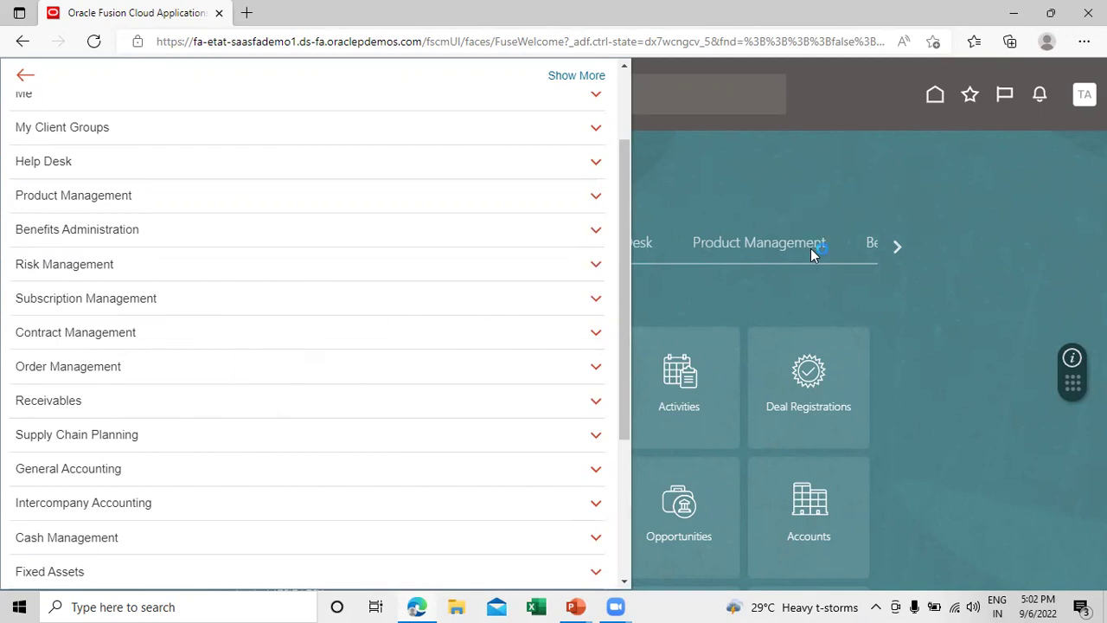
left_click(998, 214)
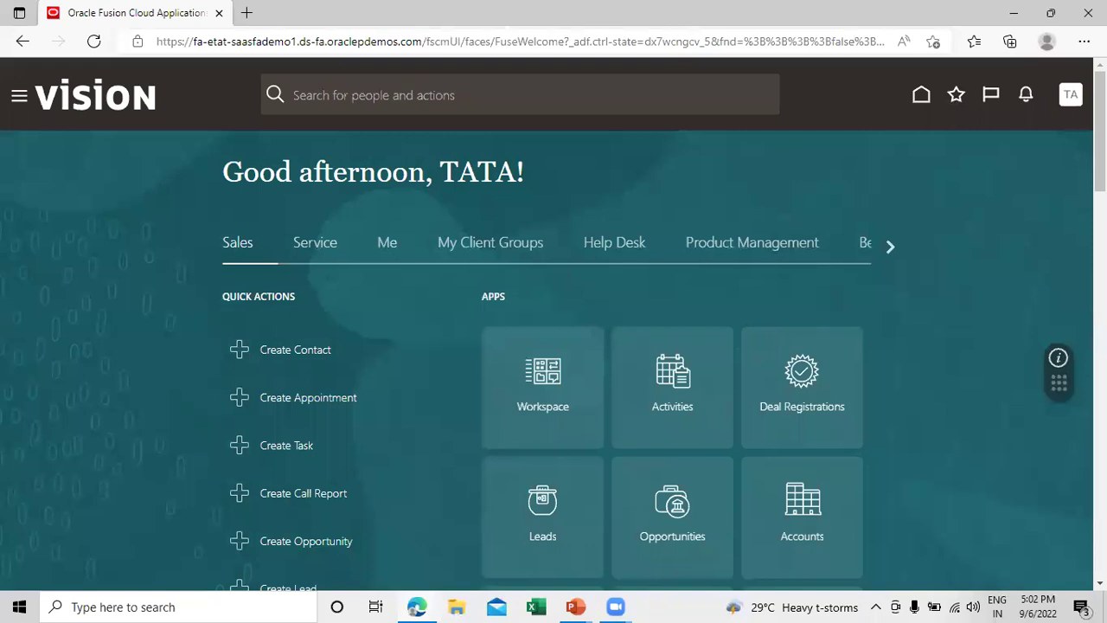
left_click(21, 96)
scroll(100, 173, "up", 3)
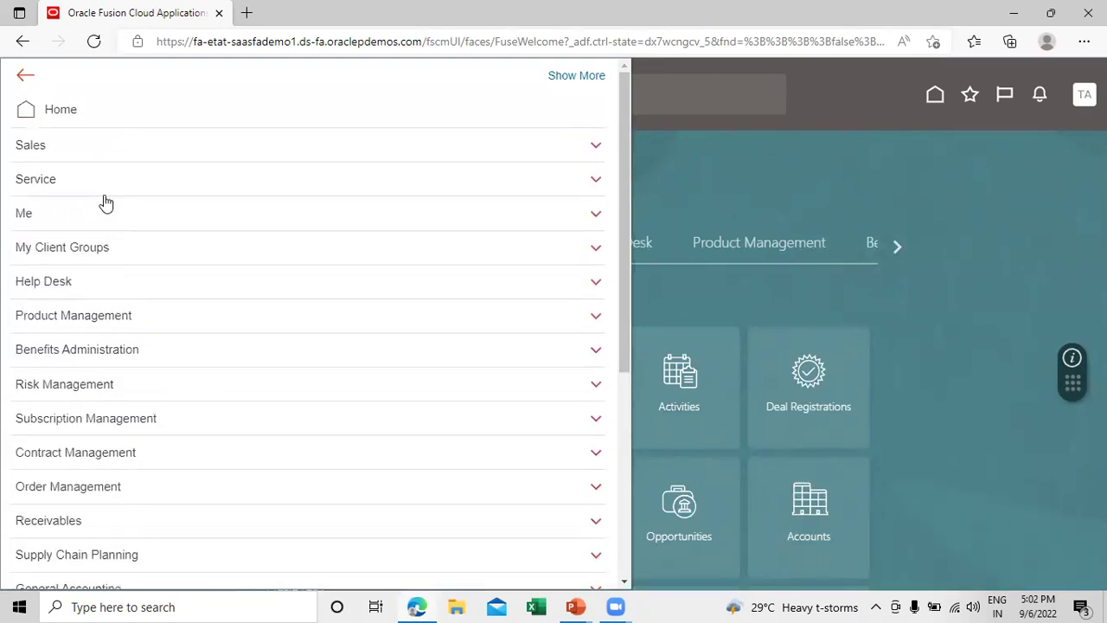
scroll(104, 202, "down", 5)
left_click(166, 468)
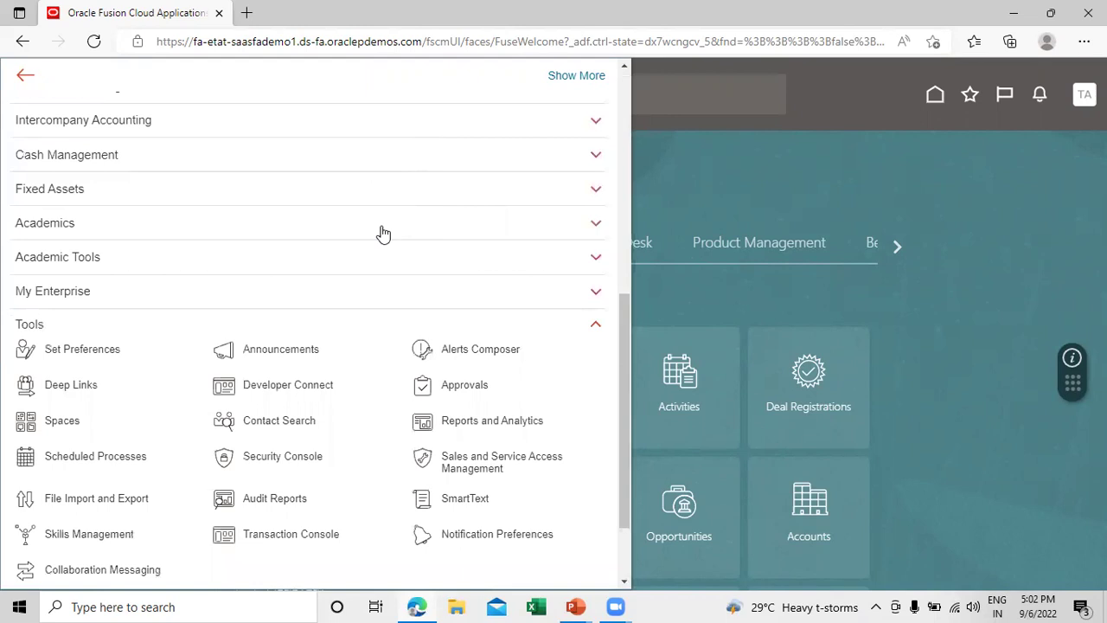
left_click(282, 456)
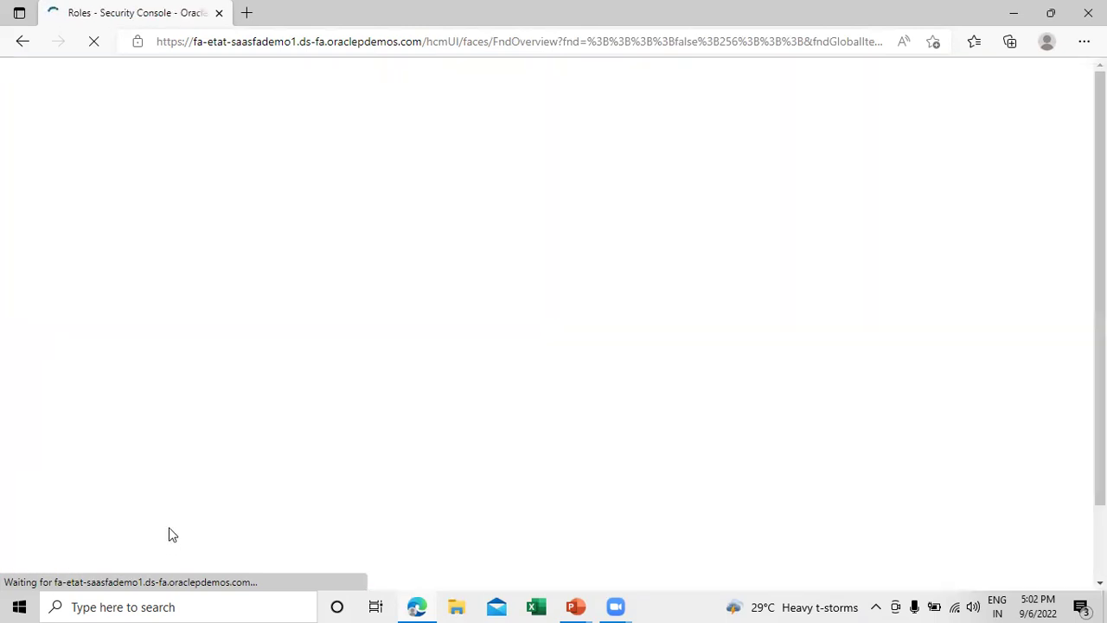
- Dismiss the warning, search Users for 'tata', and open that account for editing
left_click(842, 219)
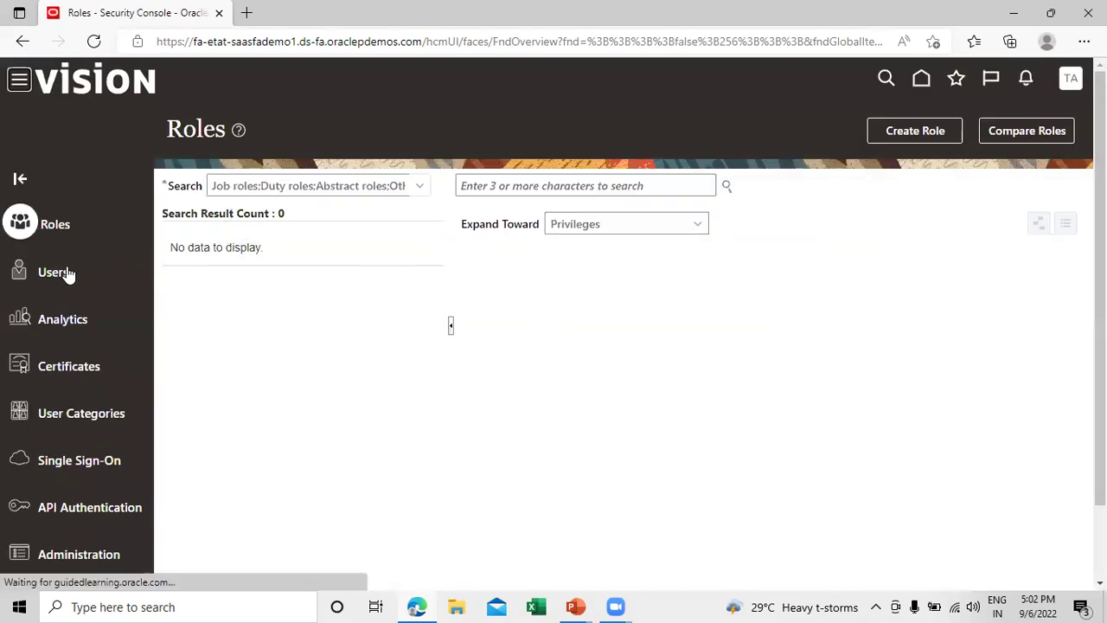
left_click(57, 275)
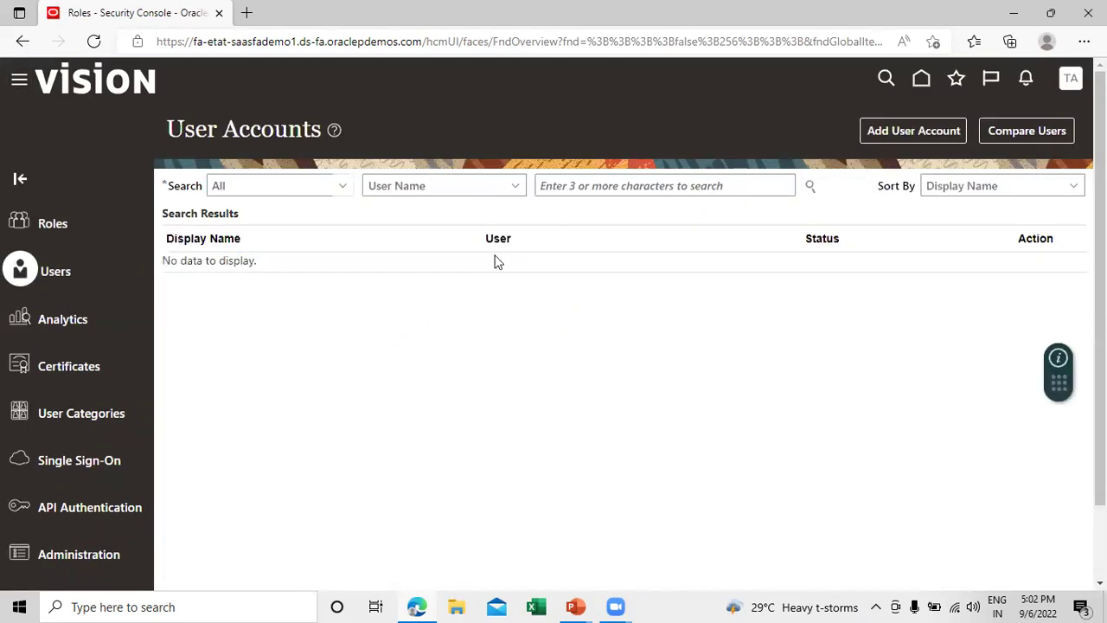
left_click(544, 190)
type("tata")
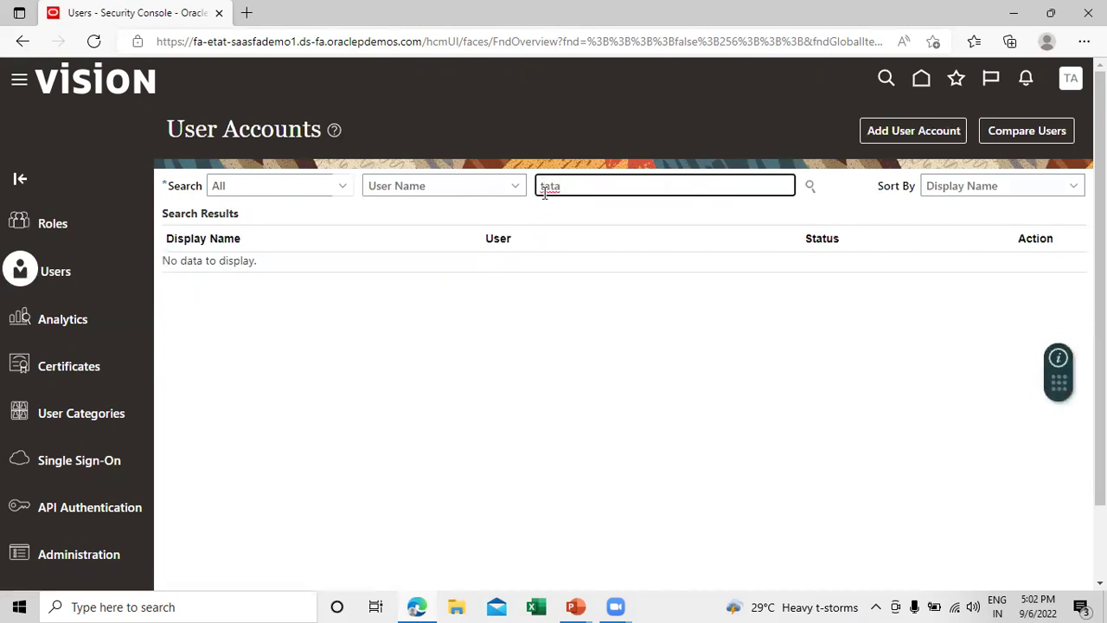
key("Return")
left_click(182, 284)
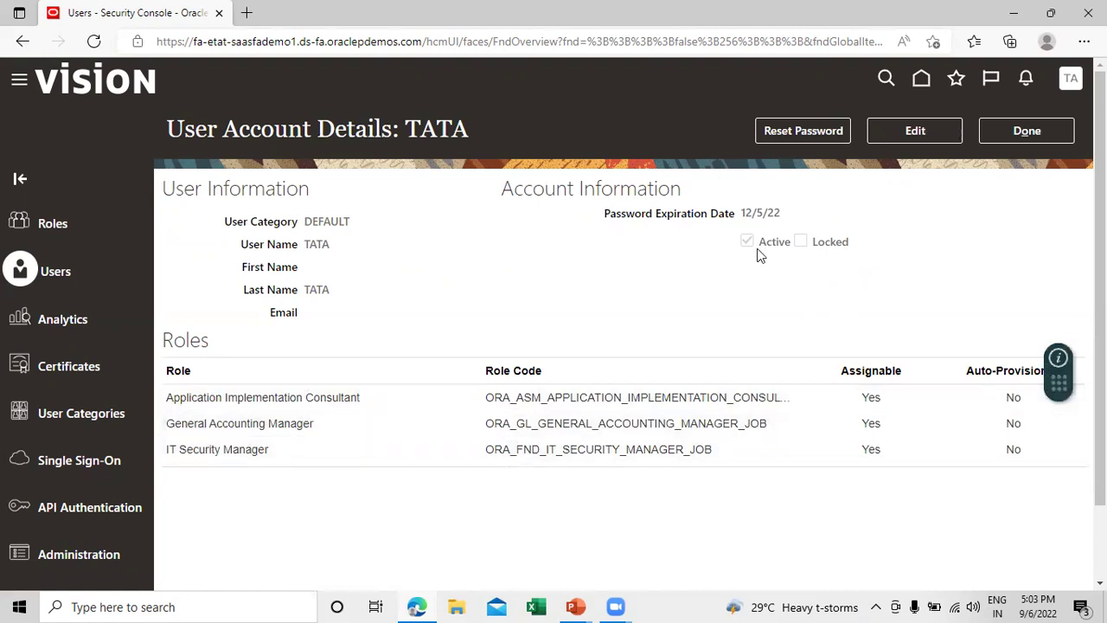
left_click(908, 131)
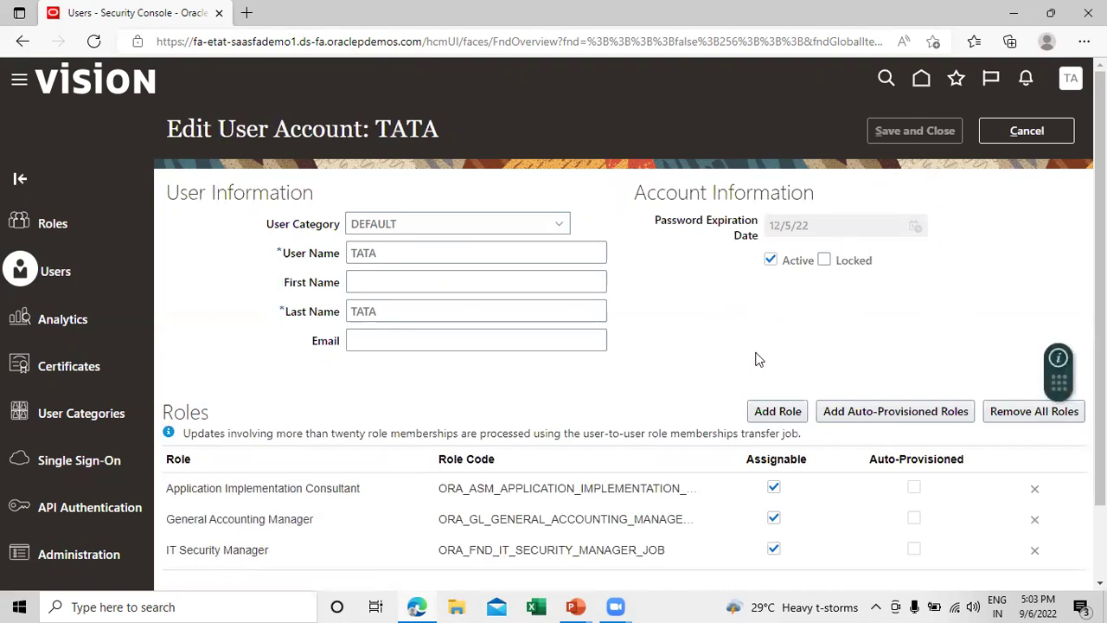
- Add the Inventory Manager and Warehouse Manager roles to the user
left_click(759, 413)
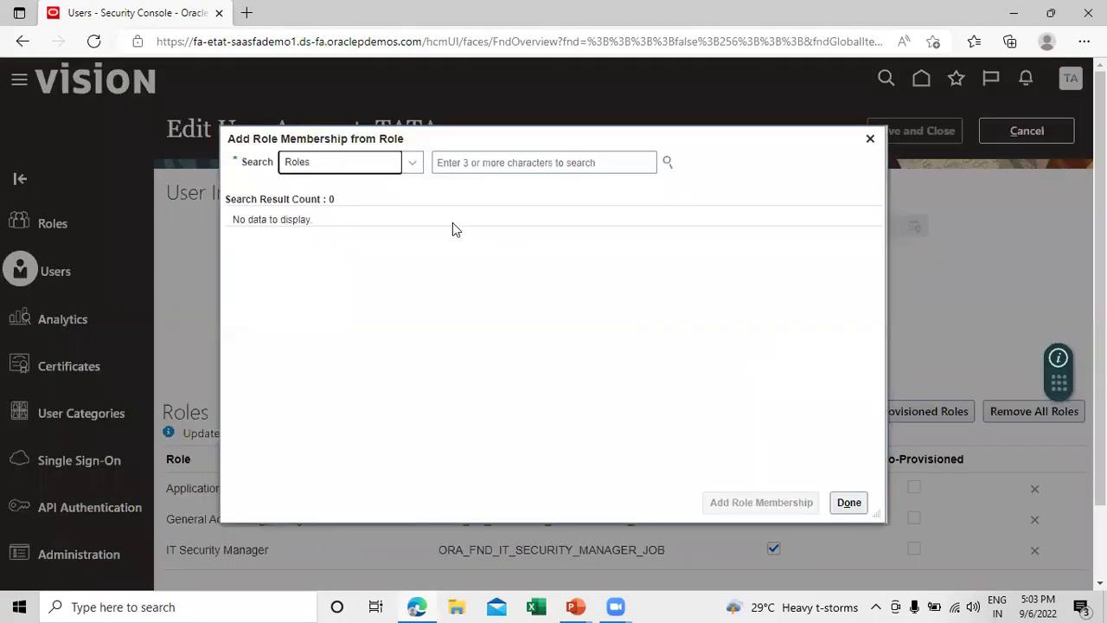
left_click(569, 168)
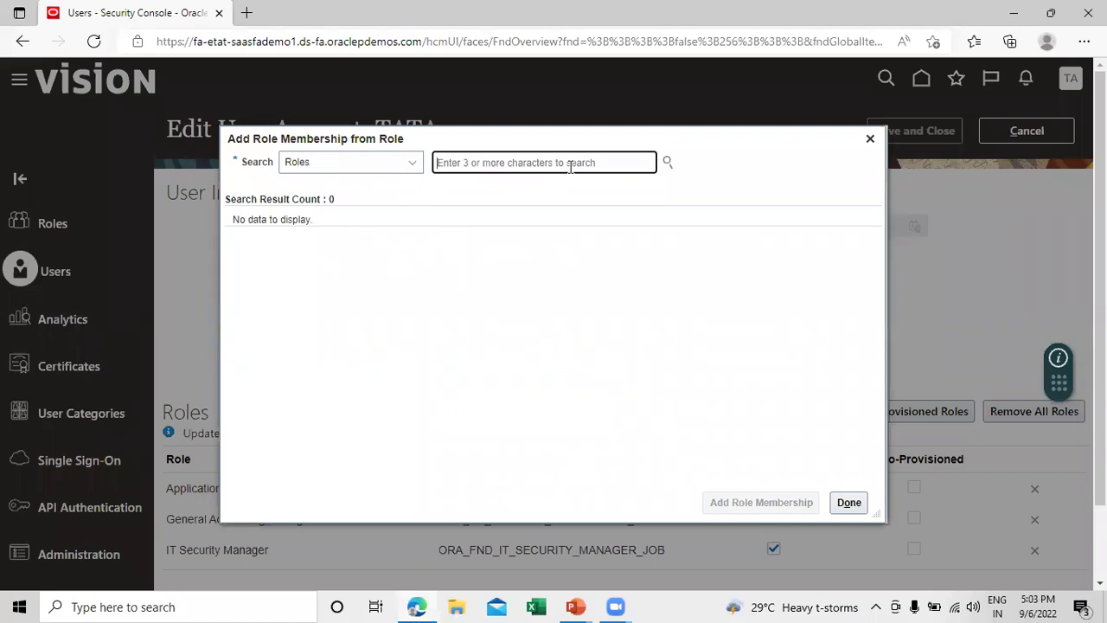
type("in")
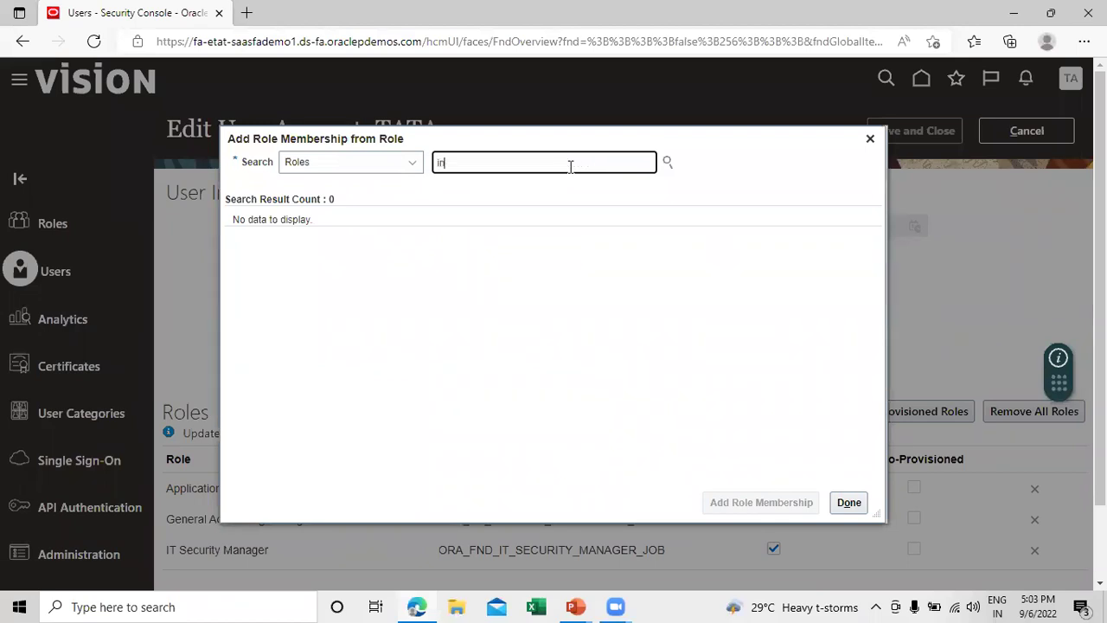
type("ventory")
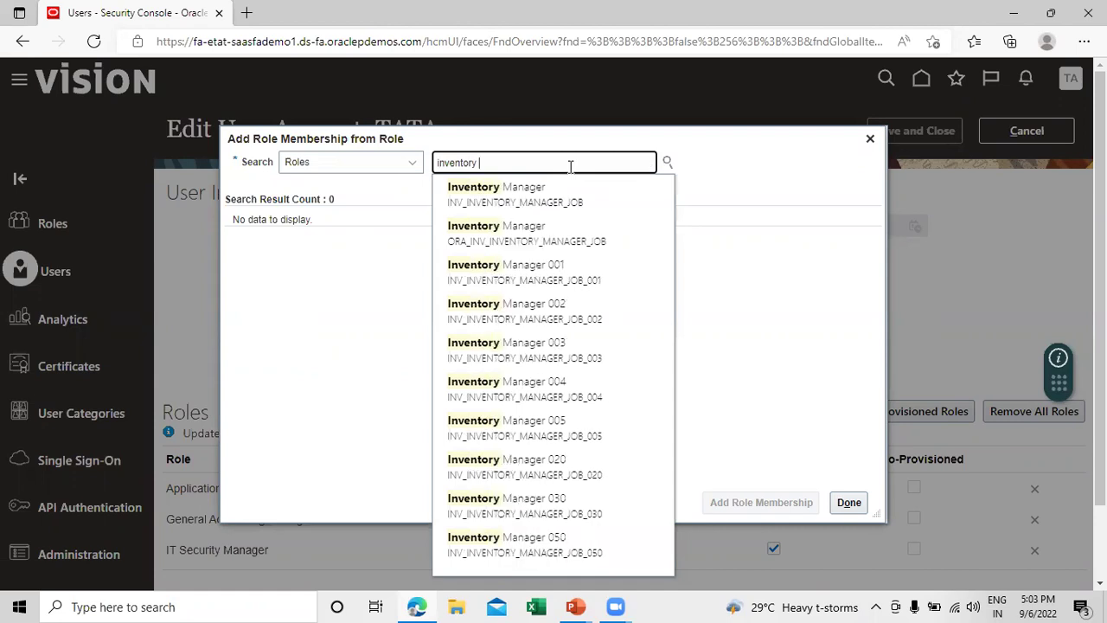
left_click(566, 235)
left_click(556, 238)
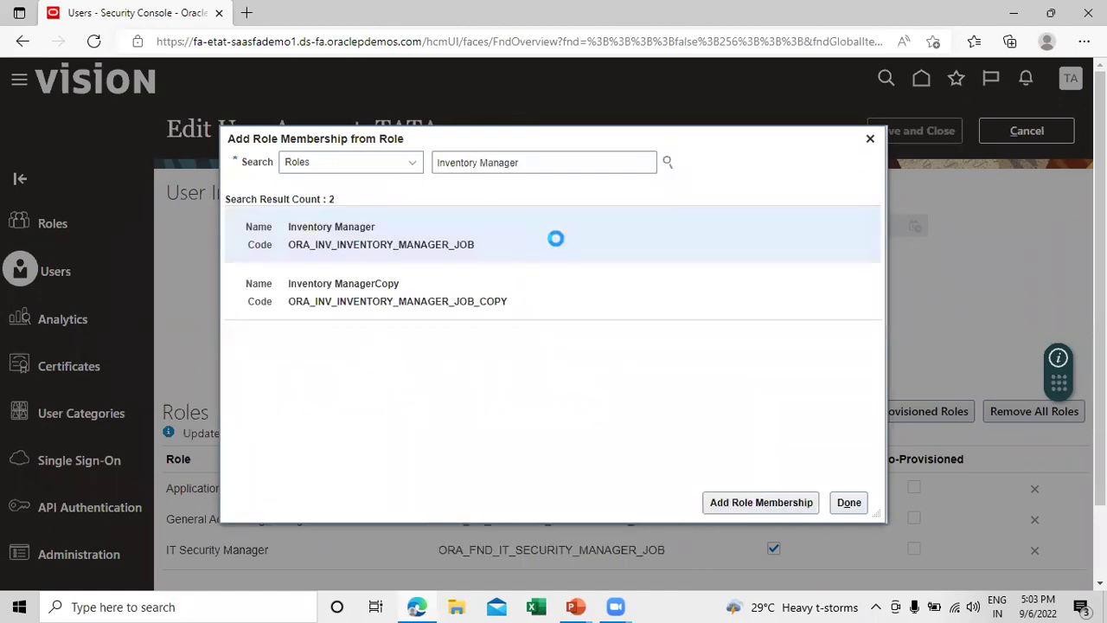
left_click(736, 502)
triple_click(598, 162)
type("warehouse")
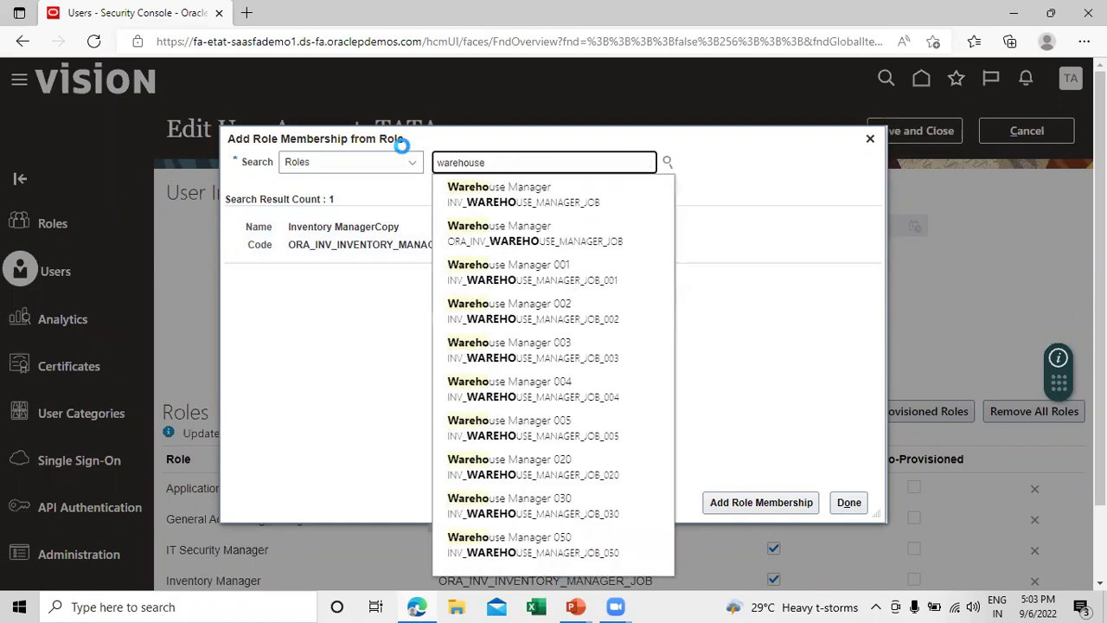
left_click(517, 238)
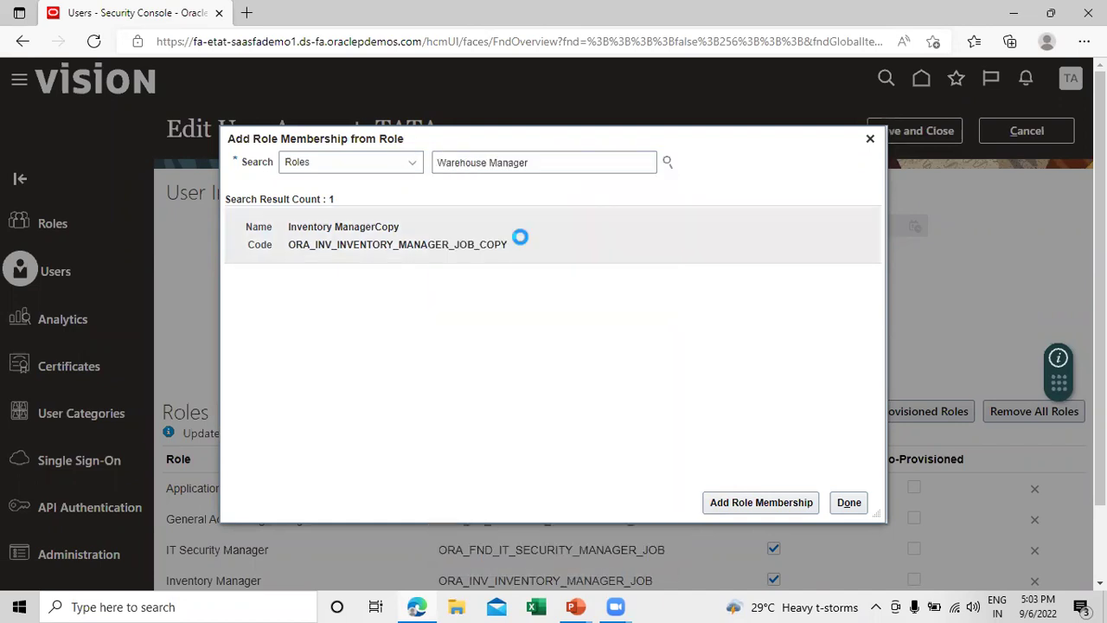
left_click(526, 243)
left_click(745, 505)
- Add the Warehouse Operator role, finish adding roles, and save the account
left_click_drag(590, 156, 489, 154)
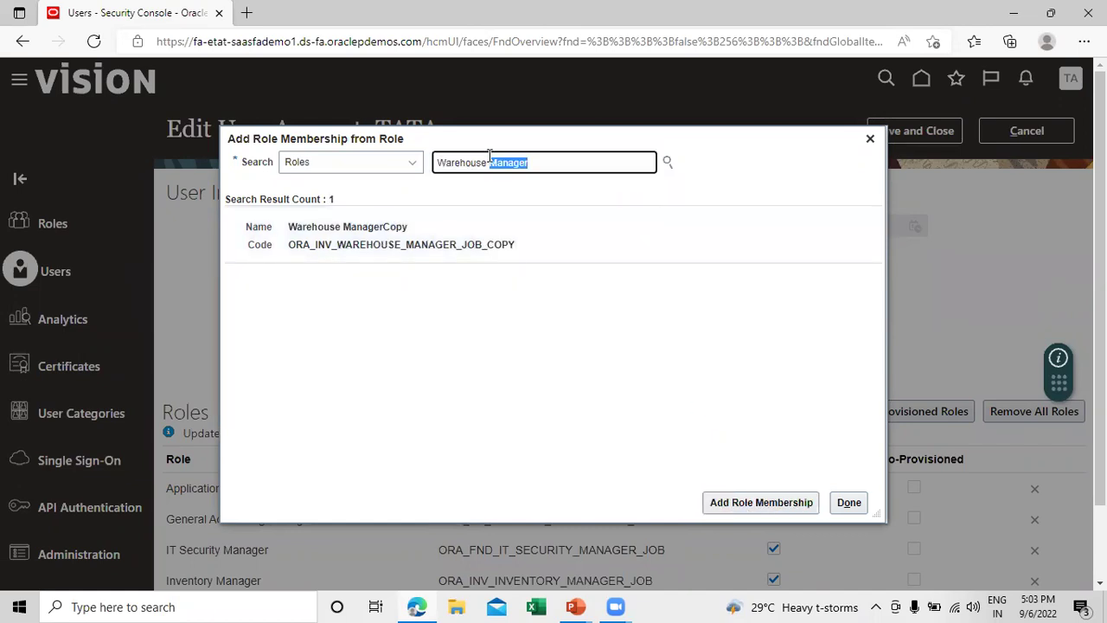
type("op")
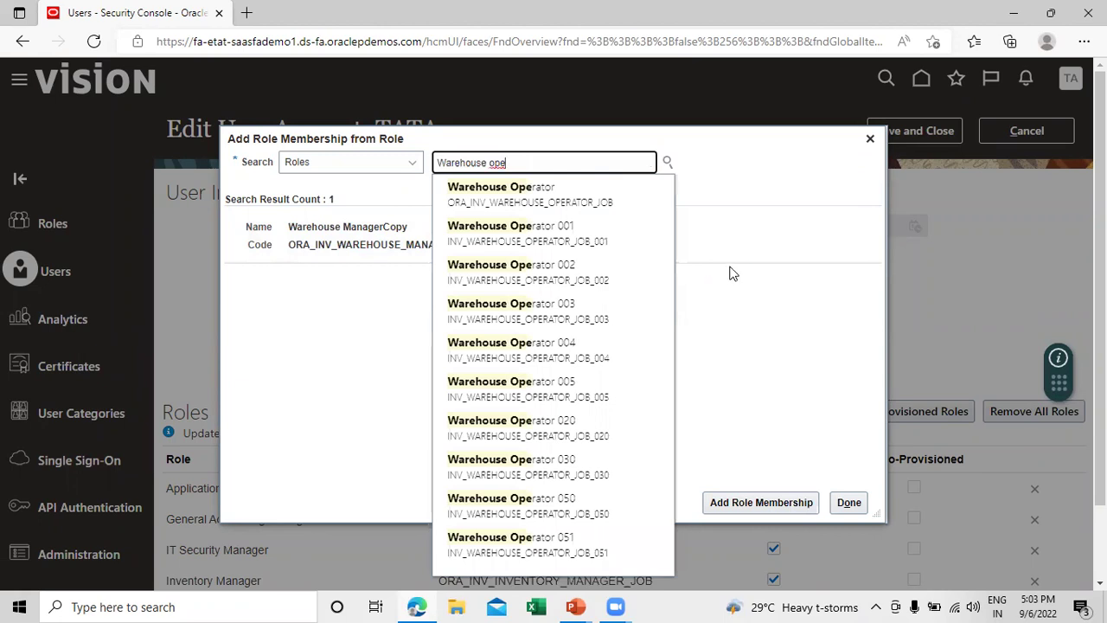
left_click(600, 196)
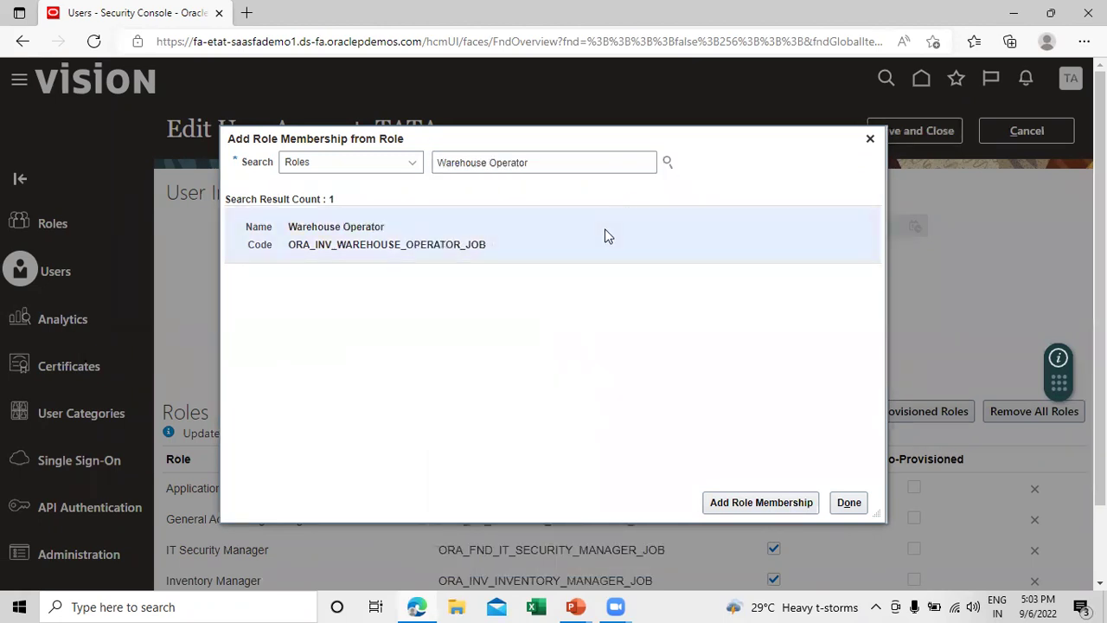
left_click(759, 502)
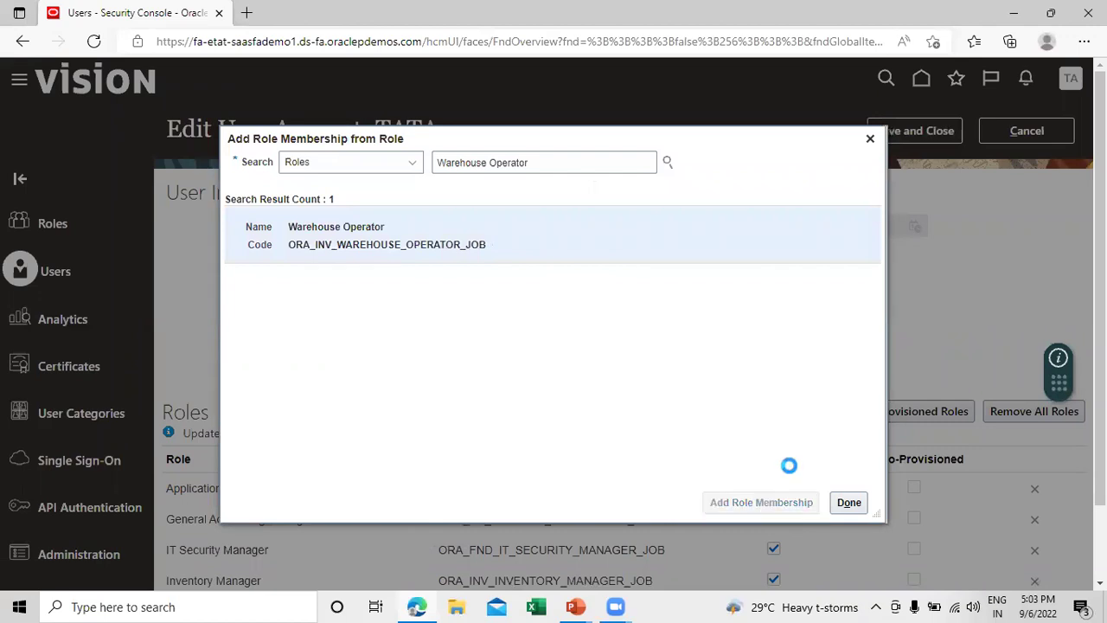
left_click(848, 502)
scroll(890, 284, "down", 1)
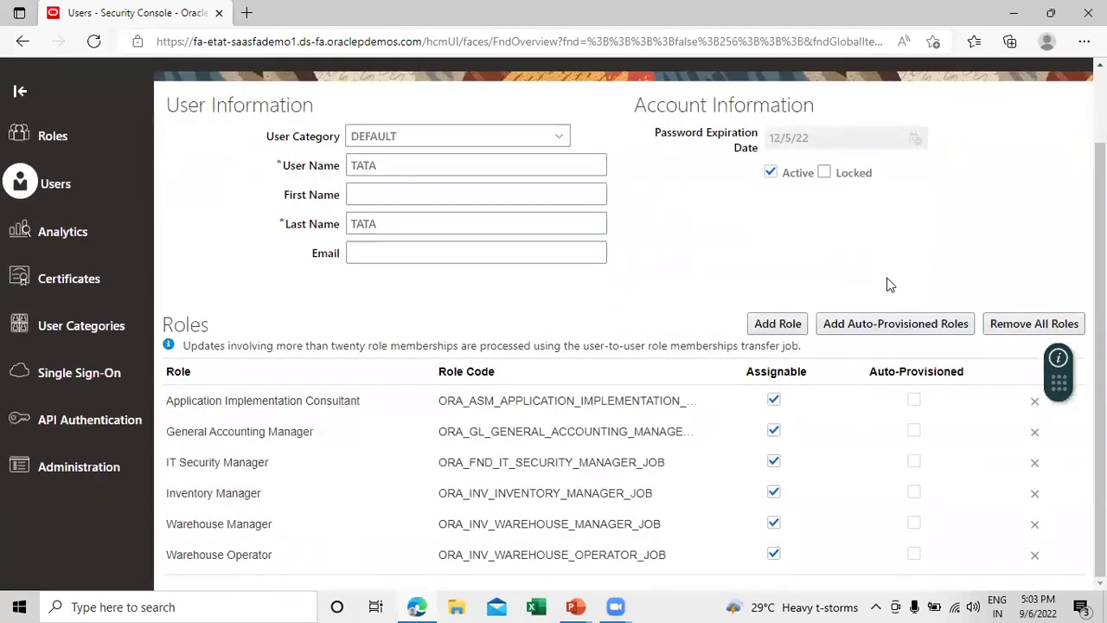
scroll(890, 285, "up", 1)
left_click(914, 134)
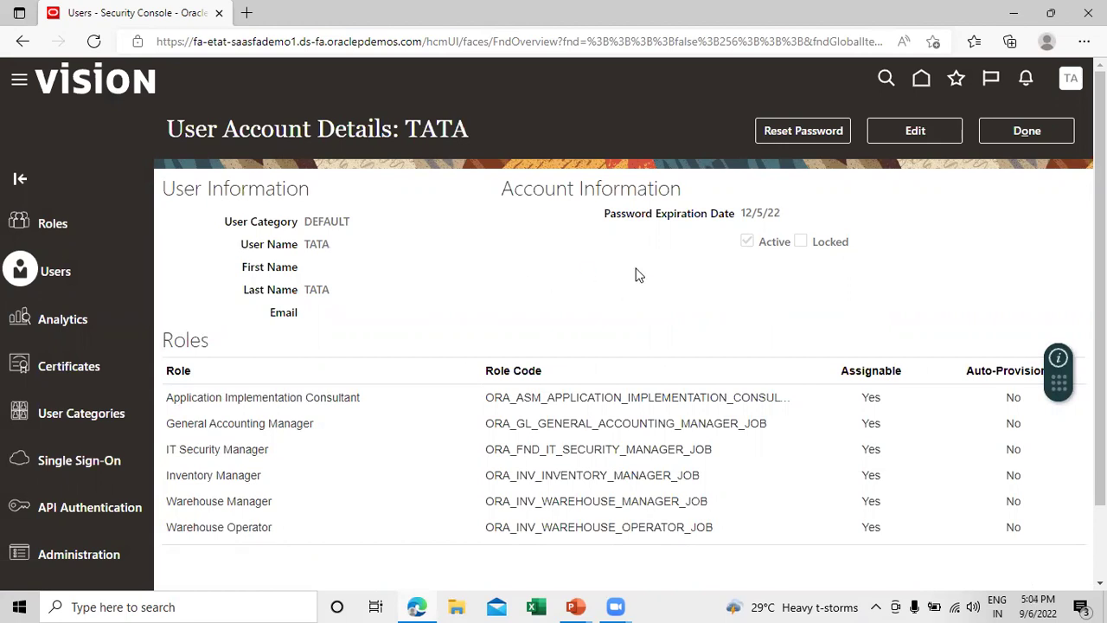
- Leave the user account and open Setup and Maintenance from the Settings and Actions menu
left_click(1026, 139)
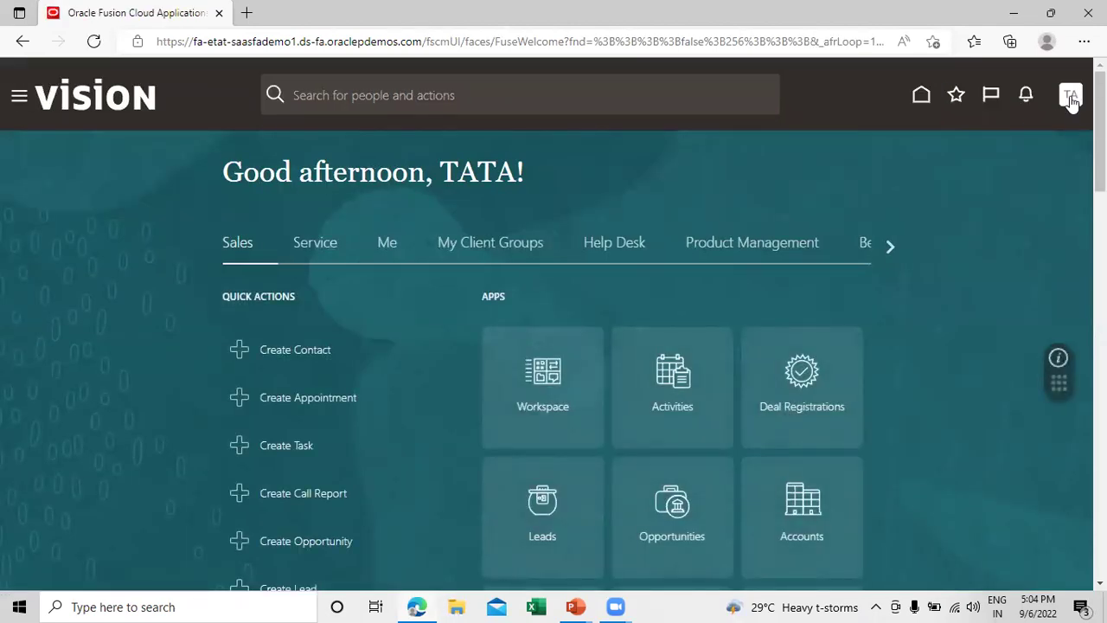
left_click(1071, 97)
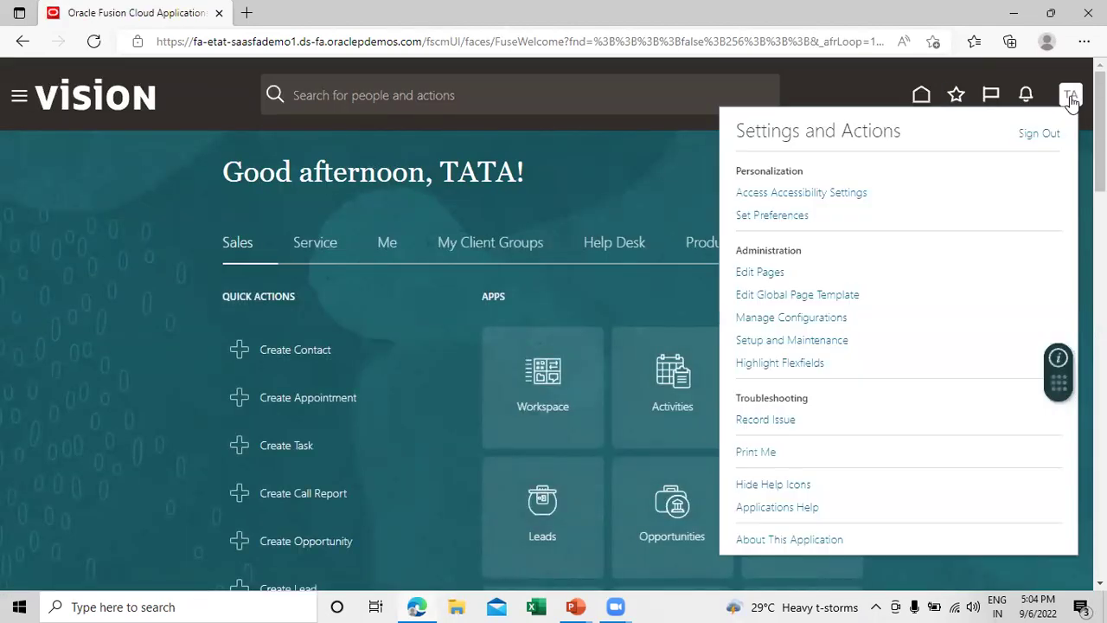
left_click(833, 346)
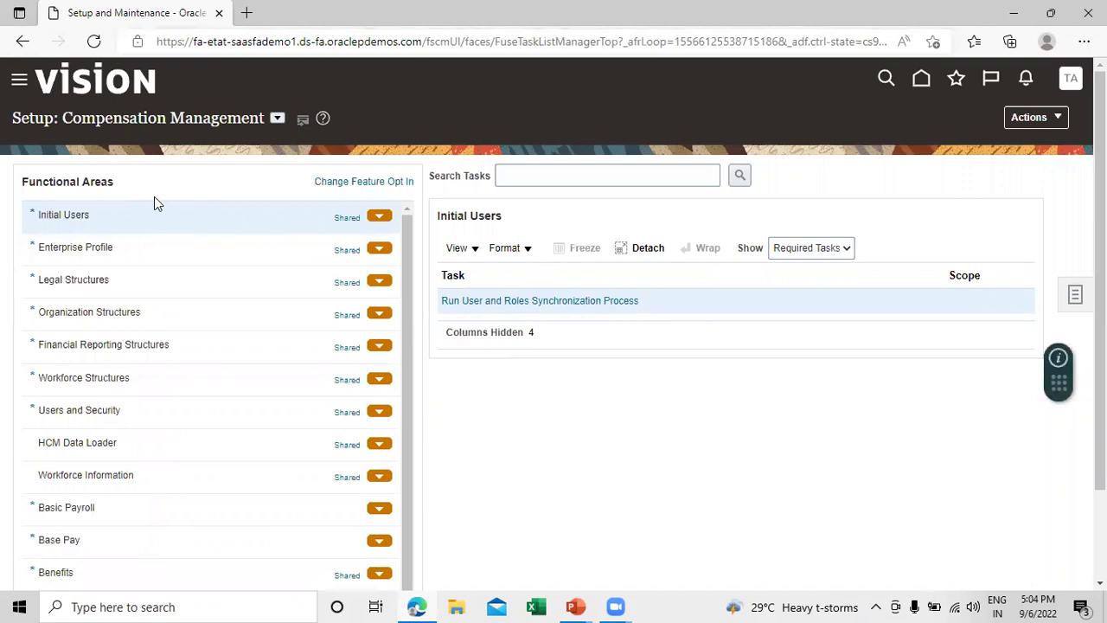
- Open TATA Implementation Project from Manage Implementation Projects and begin a task search
left_click(1076, 292)
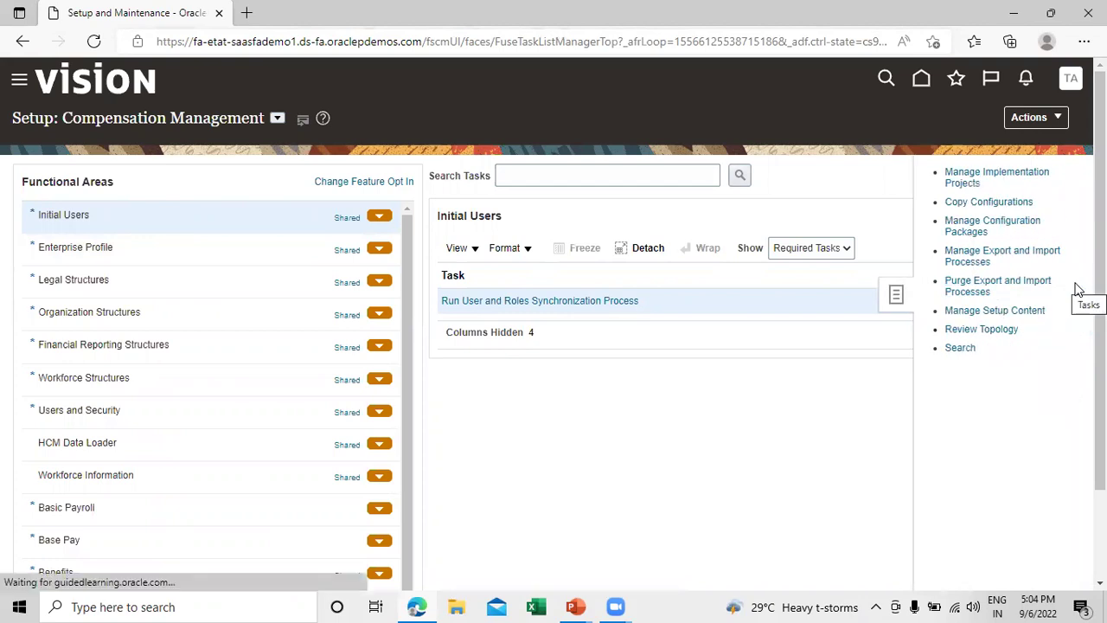
left_click(960, 180)
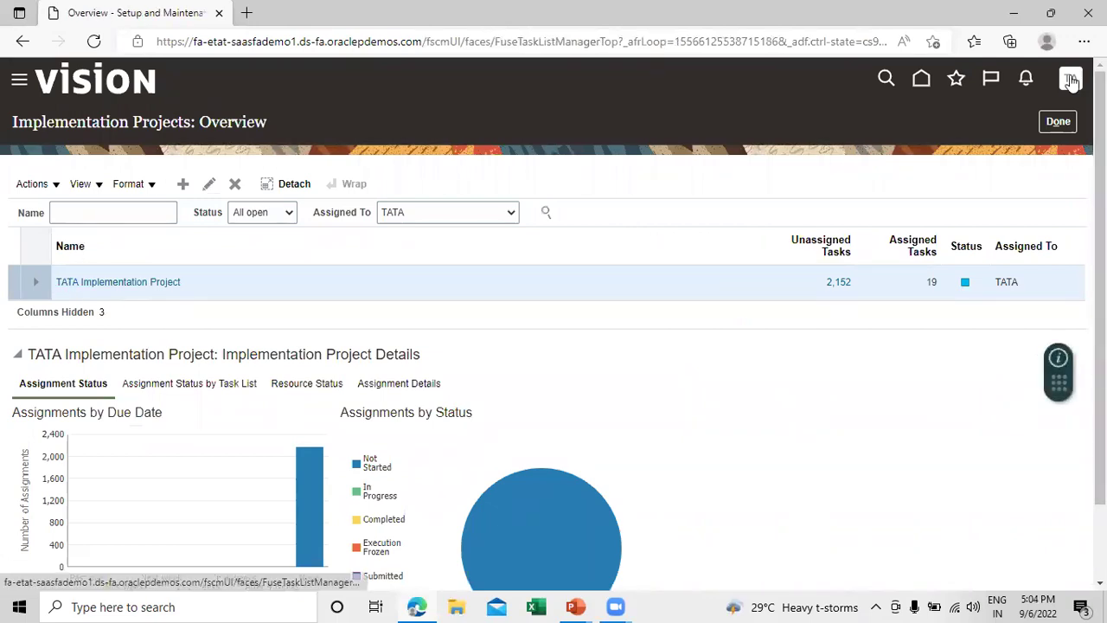
left_click(100, 282)
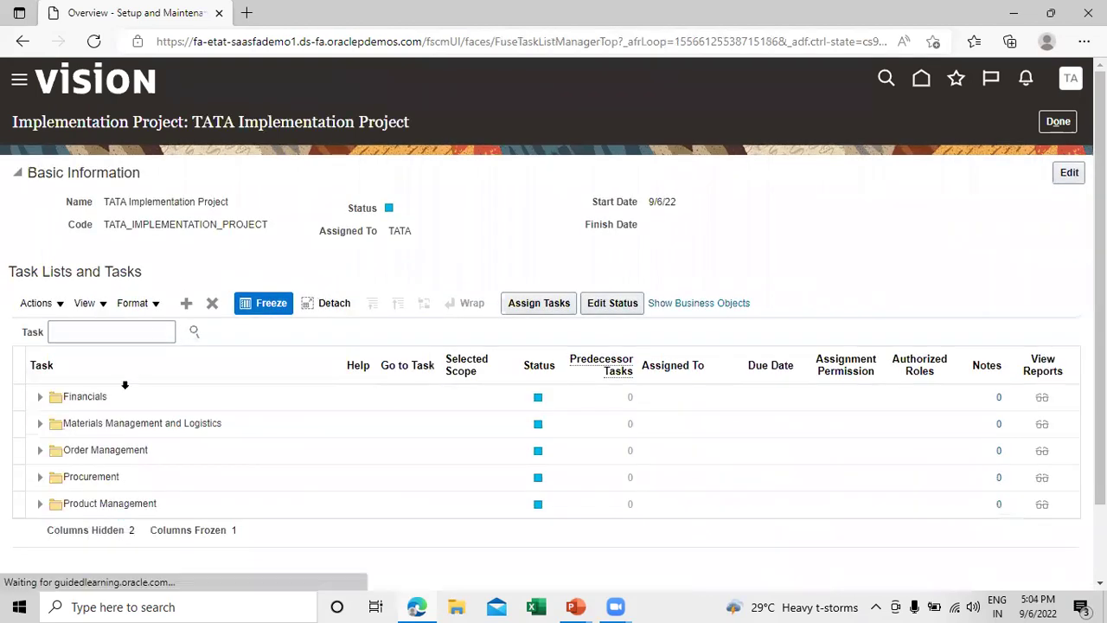
left_click(130, 333)
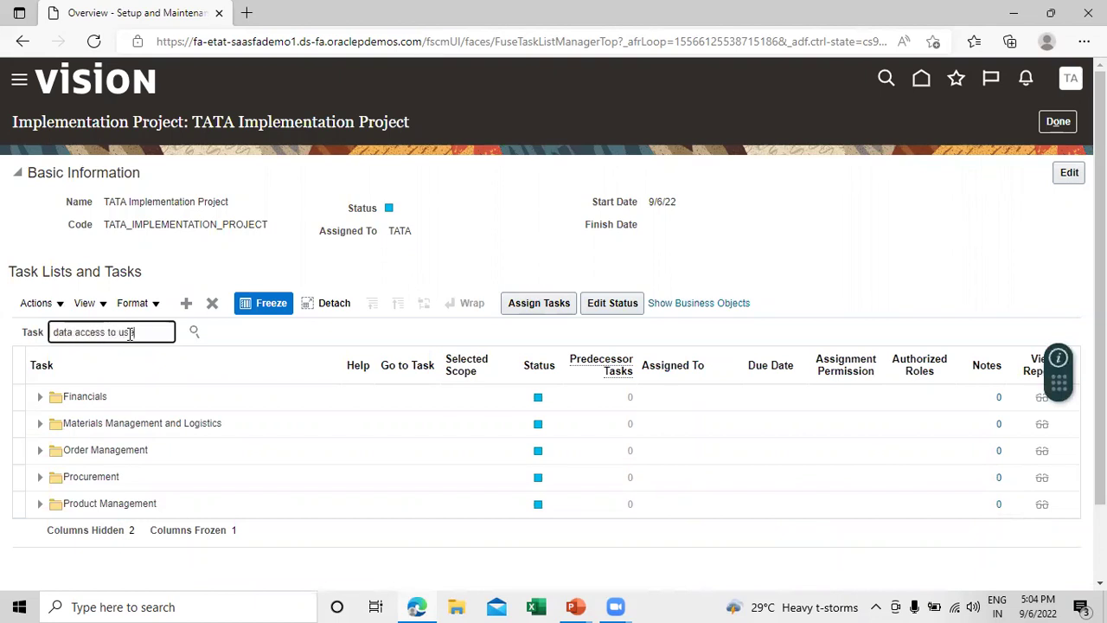
- Search tasks for 'data access for users' and go to the supply chain Manage Data Access for Users task
key("Return")
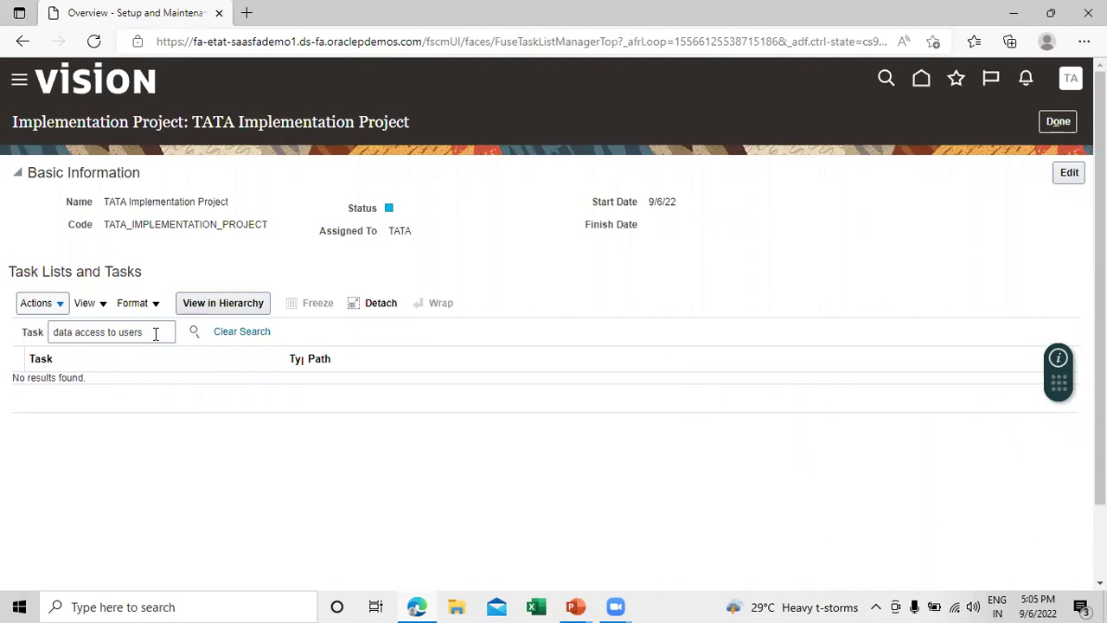
left_click(119, 334)
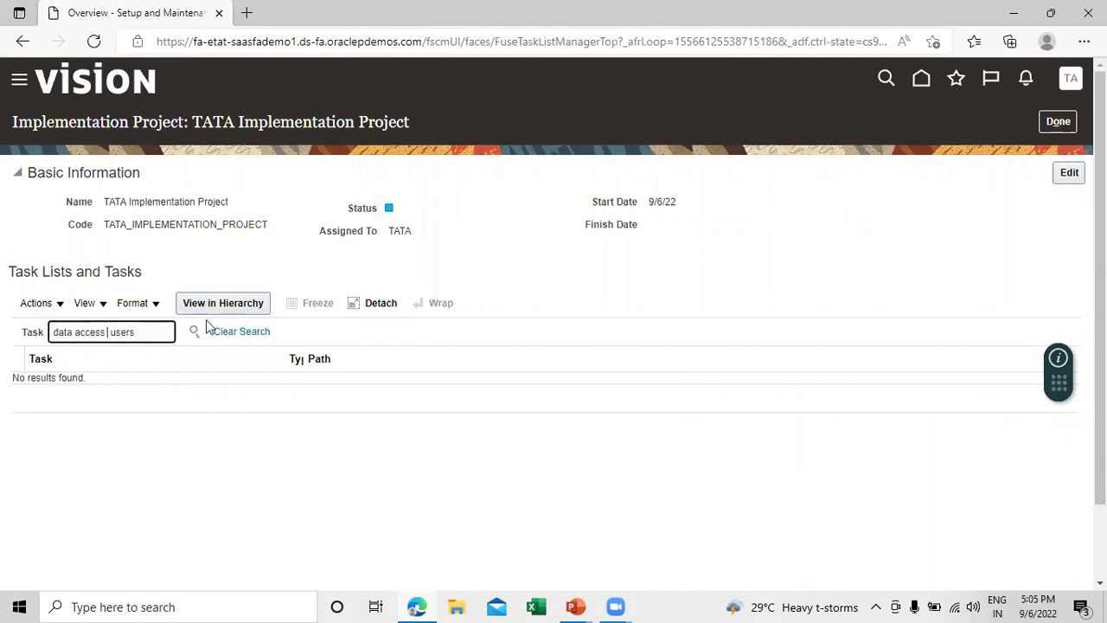
type("for")
left_click(206, 325)
scroll(475, 212, "down", 2)
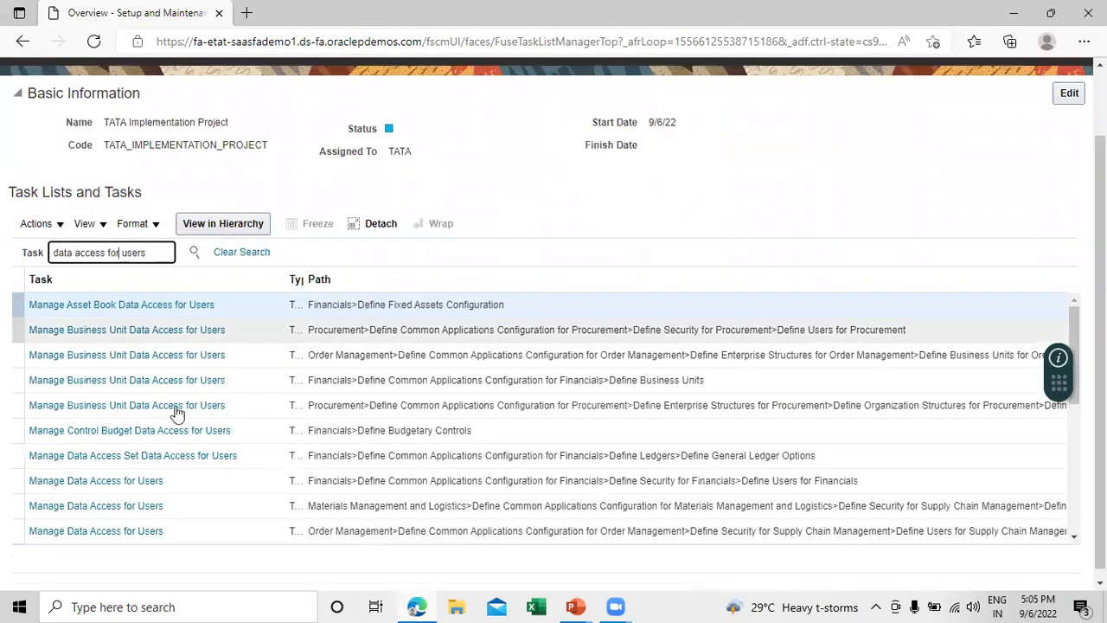
left_click(96, 488)
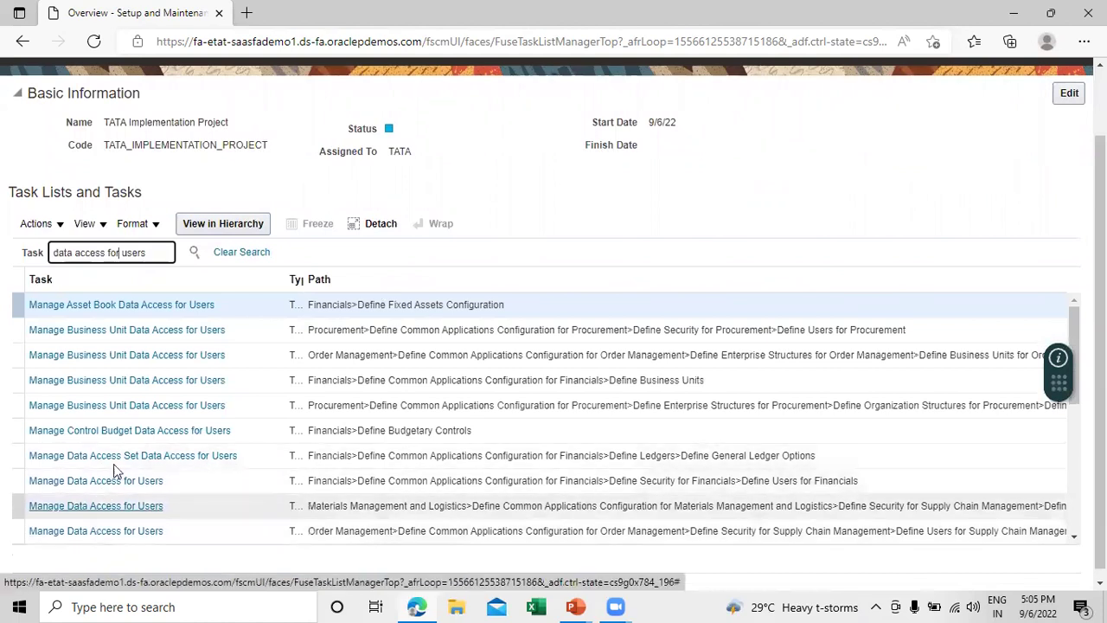
left_click(119, 509)
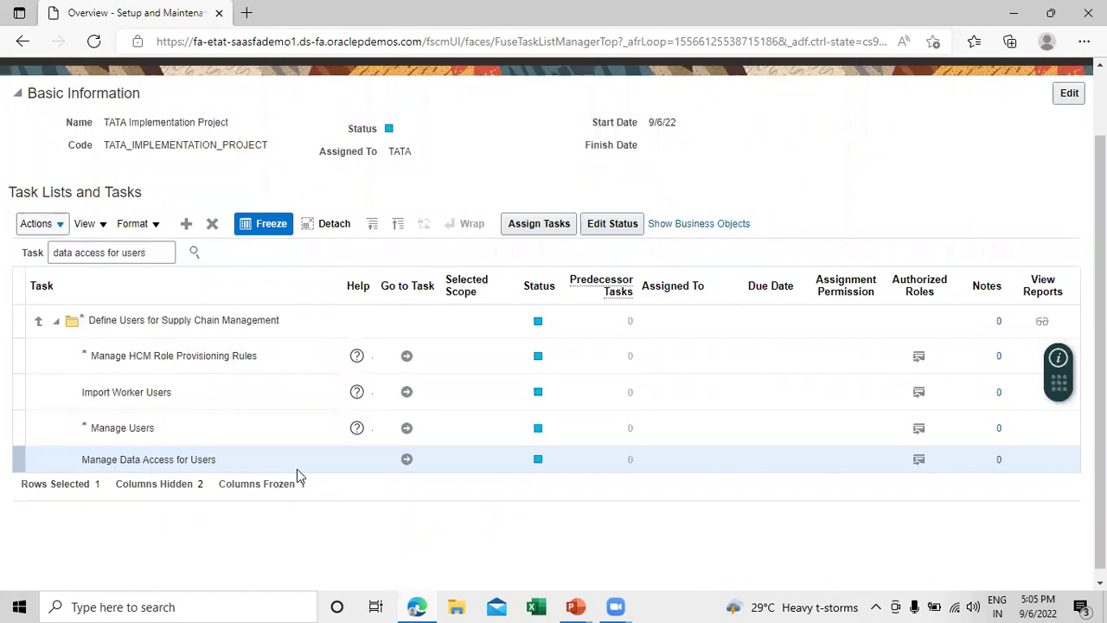
left_click(406, 460)
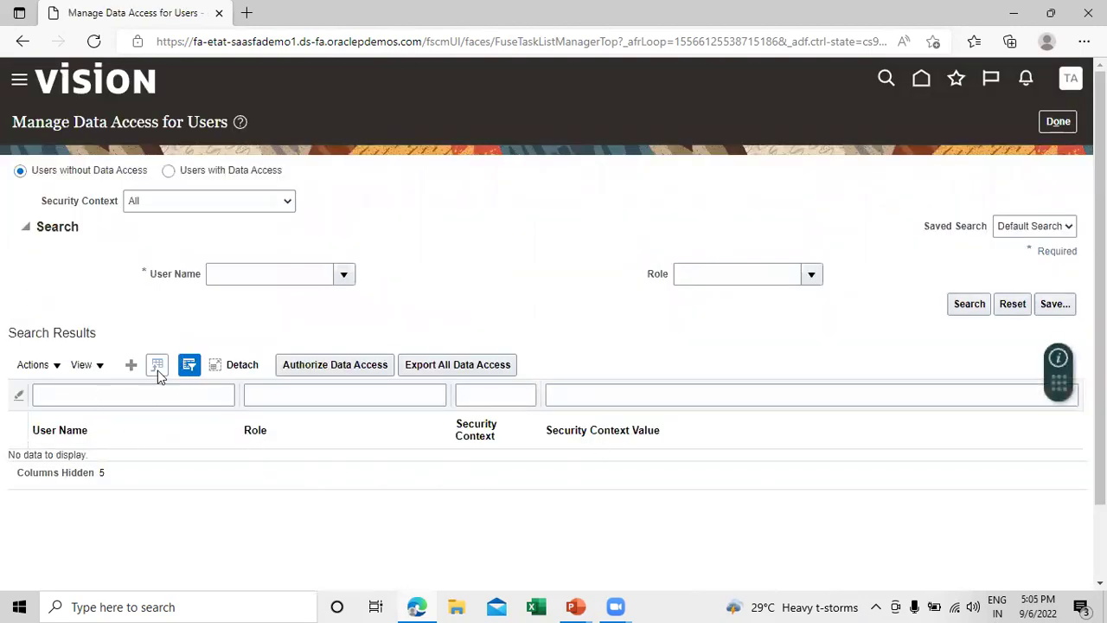
- Create a data access row for the user with Inventory Manager role and Inventory organization context
left_click(131, 364)
left_click(291, 340)
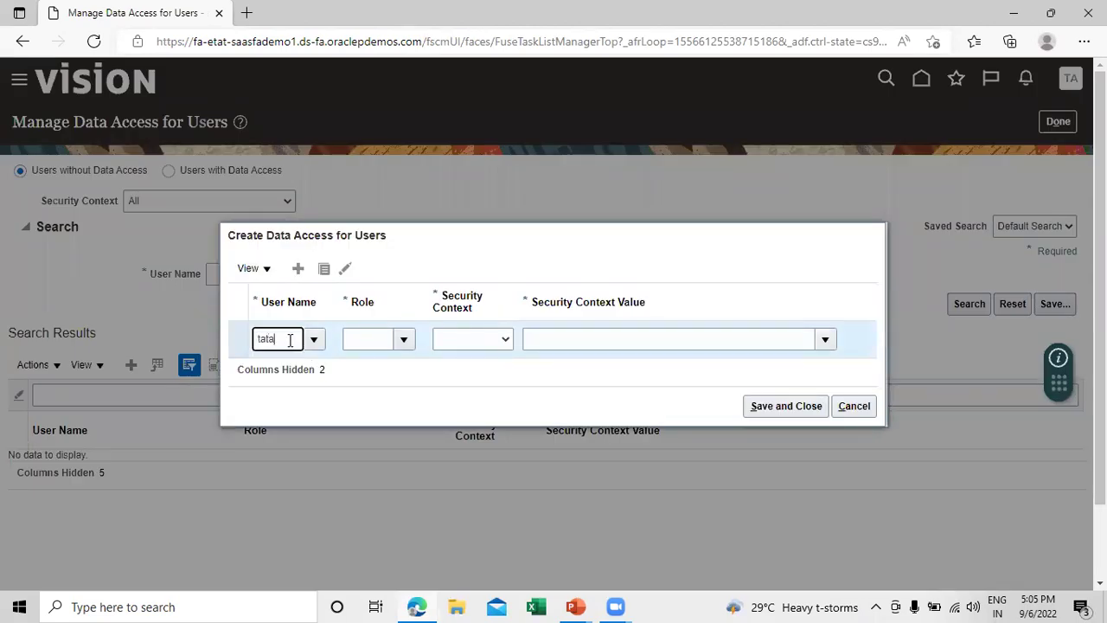
left_click(287, 370)
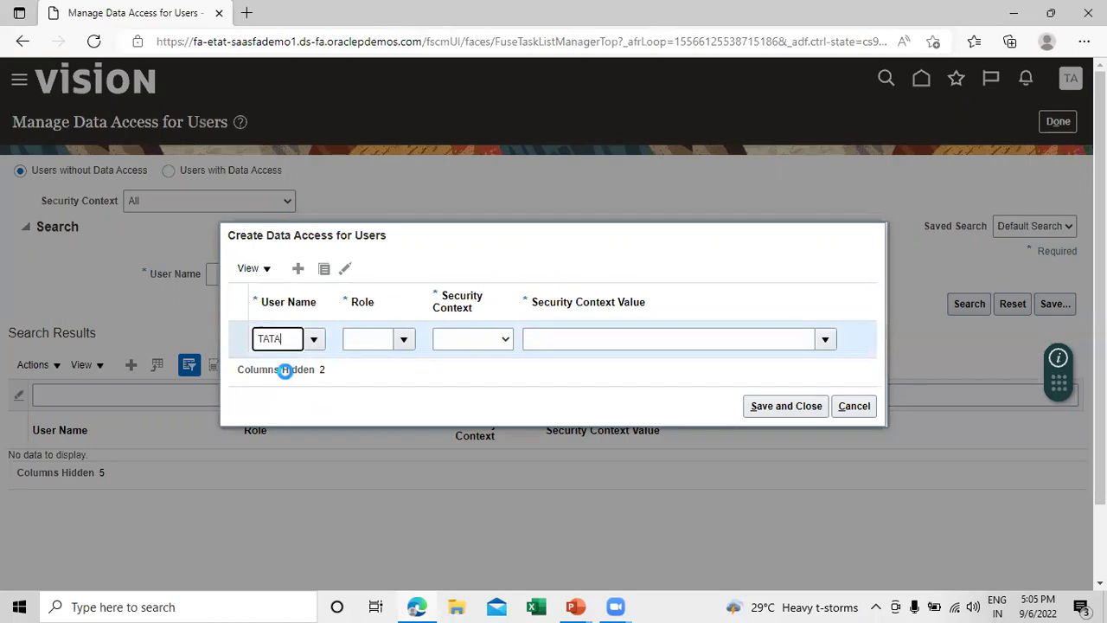
left_click(403, 343)
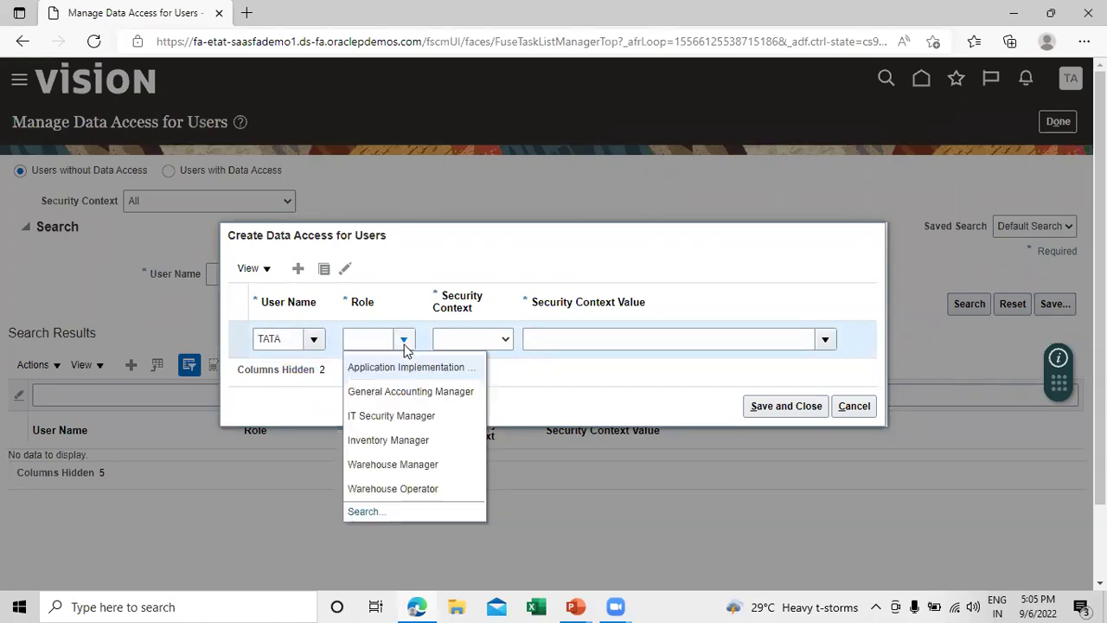
left_click(416, 438)
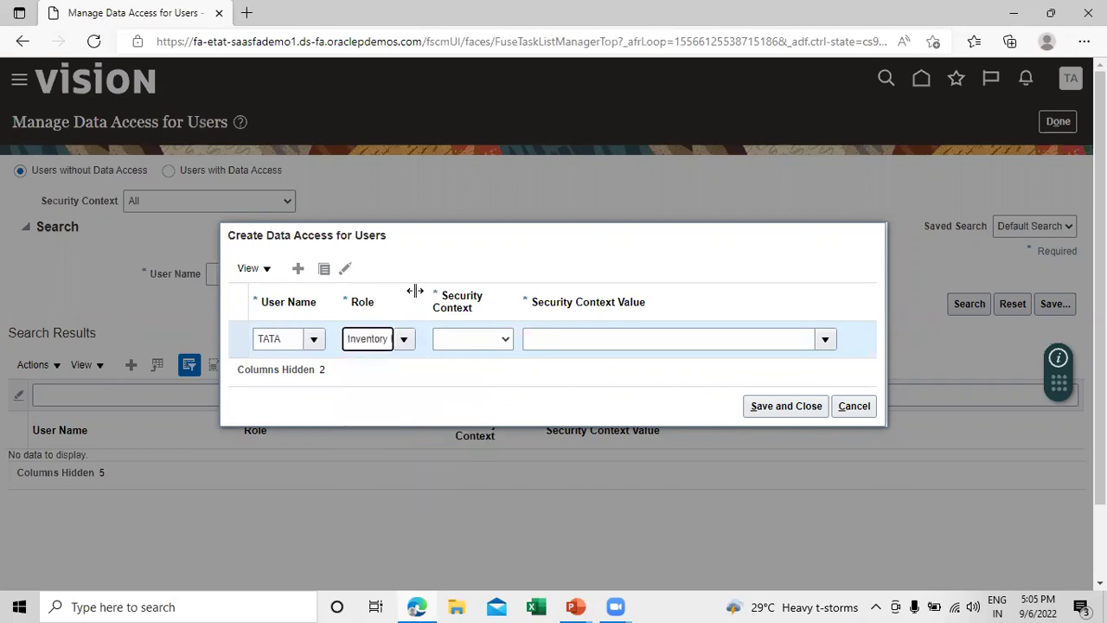
left_click(505, 340)
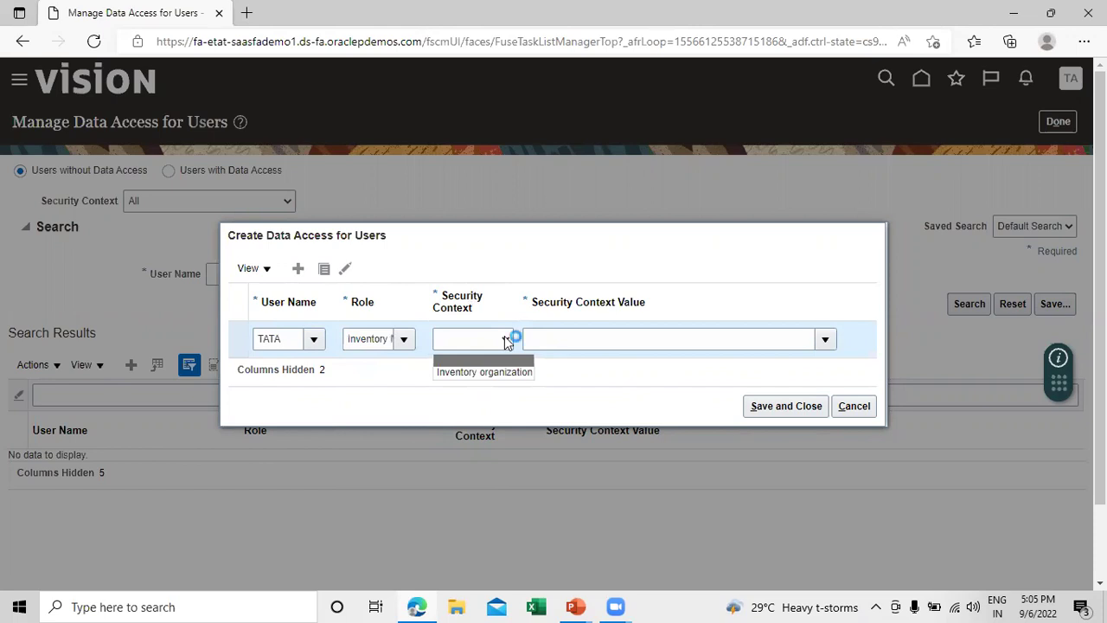
left_click(497, 371)
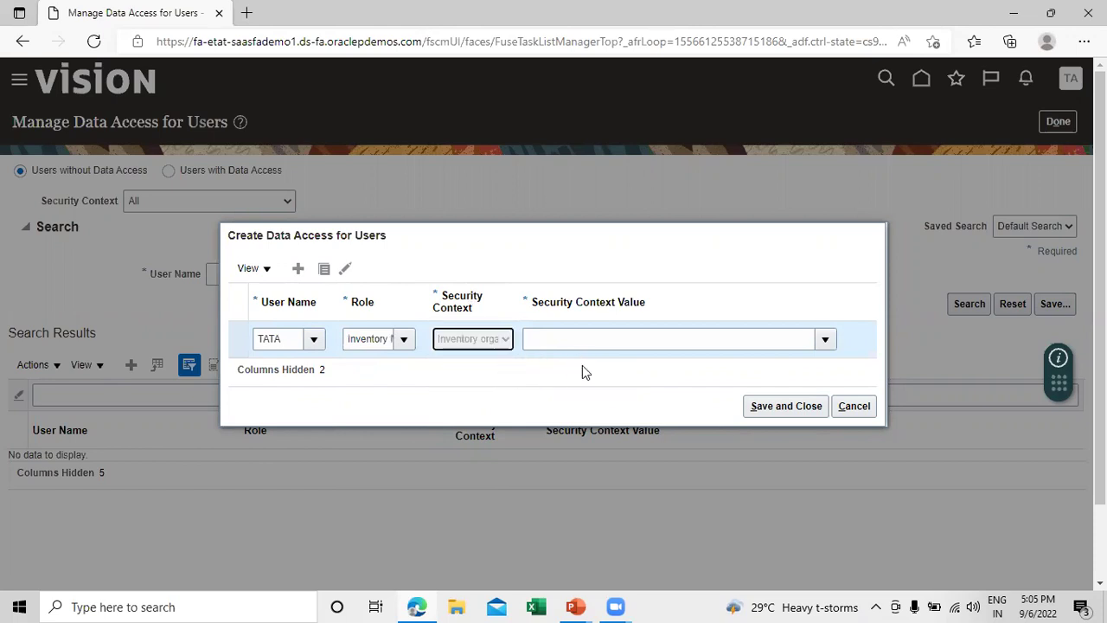
- Search for and select TATA_NY_INV_ORG as the row's security context value
left_click(826, 340)
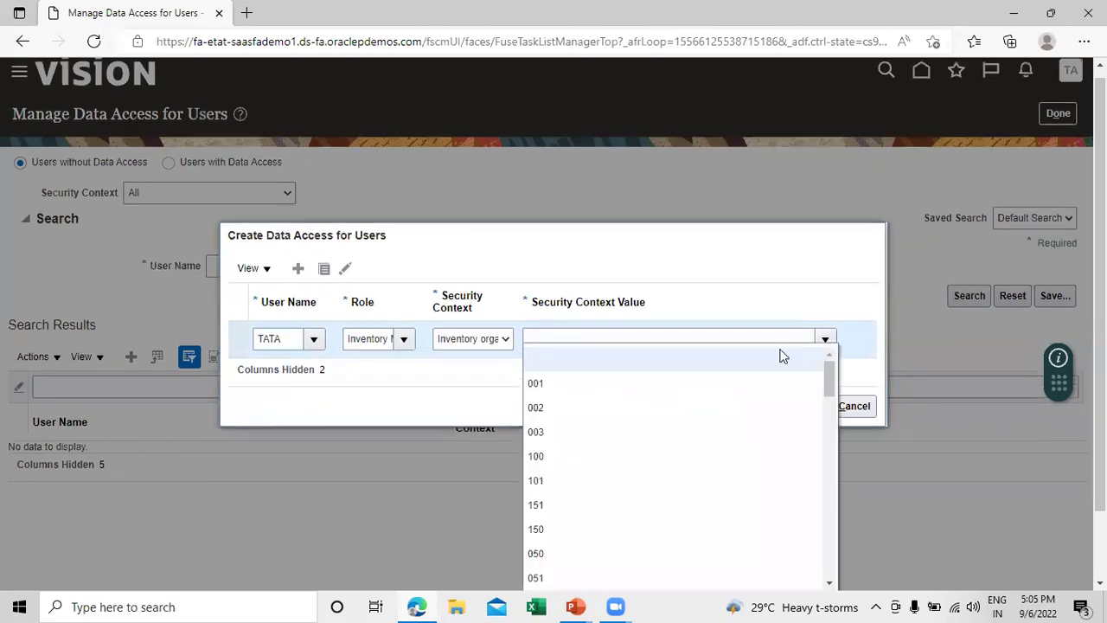
scroll(419, 424, "down", 1)
left_click(542, 519)
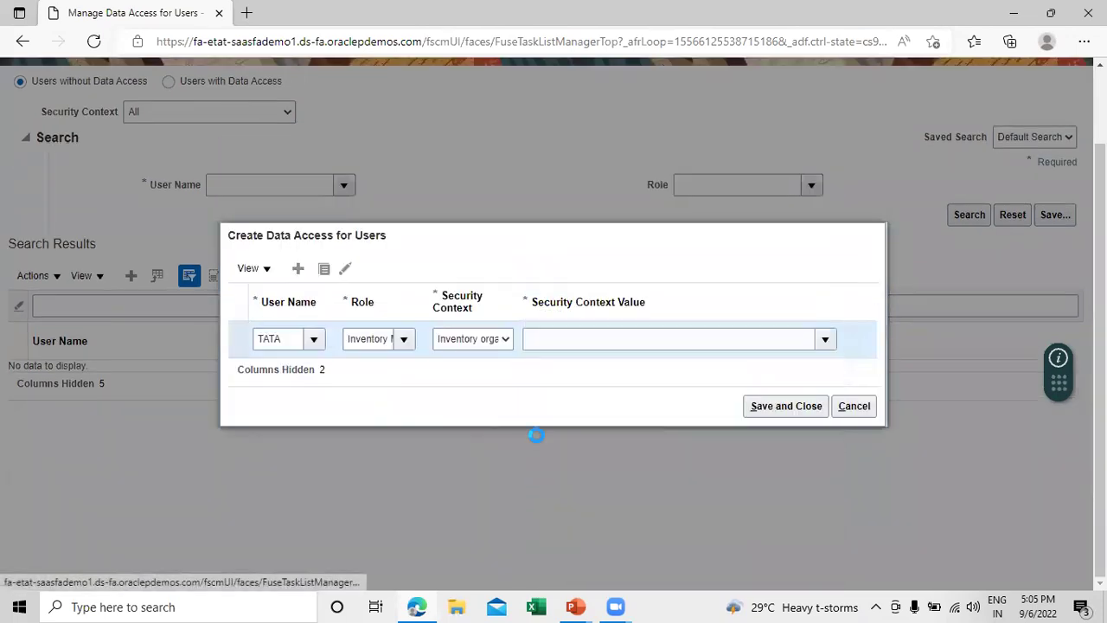
type("tata")
left_click(610, 342)
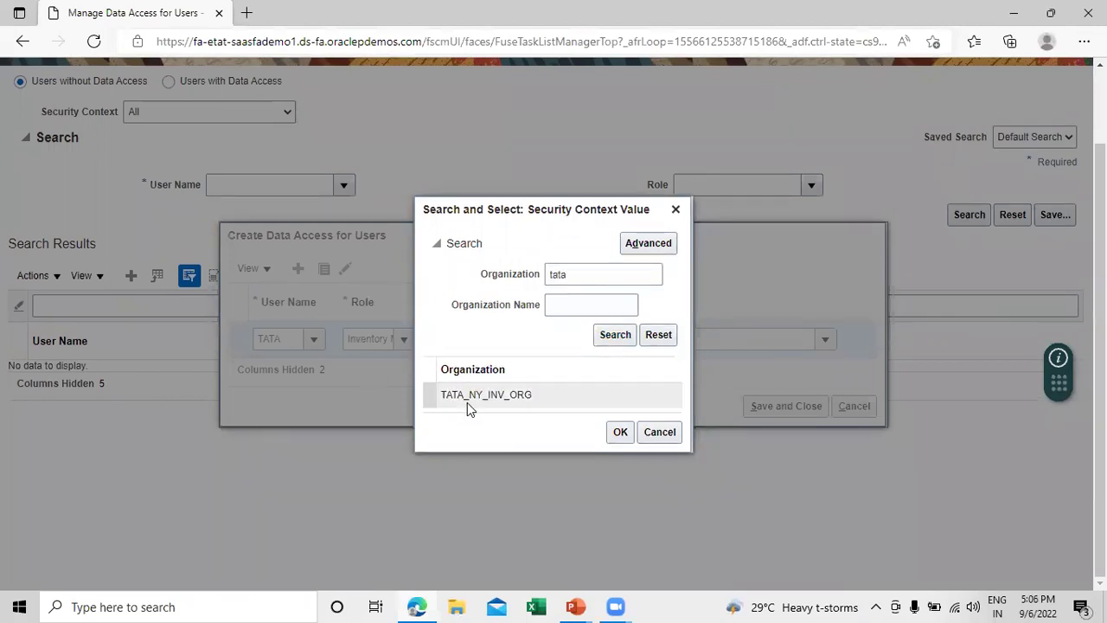
left_click(553, 400)
left_click(619, 433)
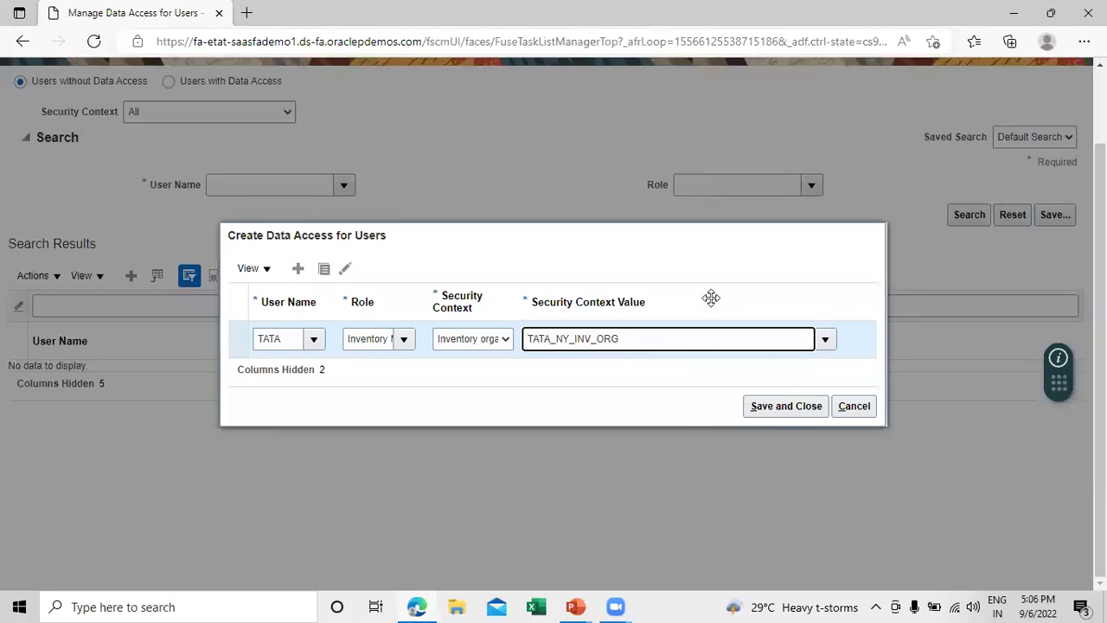
- Duplicate the row as Warehouse Manager for Inventory organization TATA_NY_INV_ORG
left_click(325, 269)
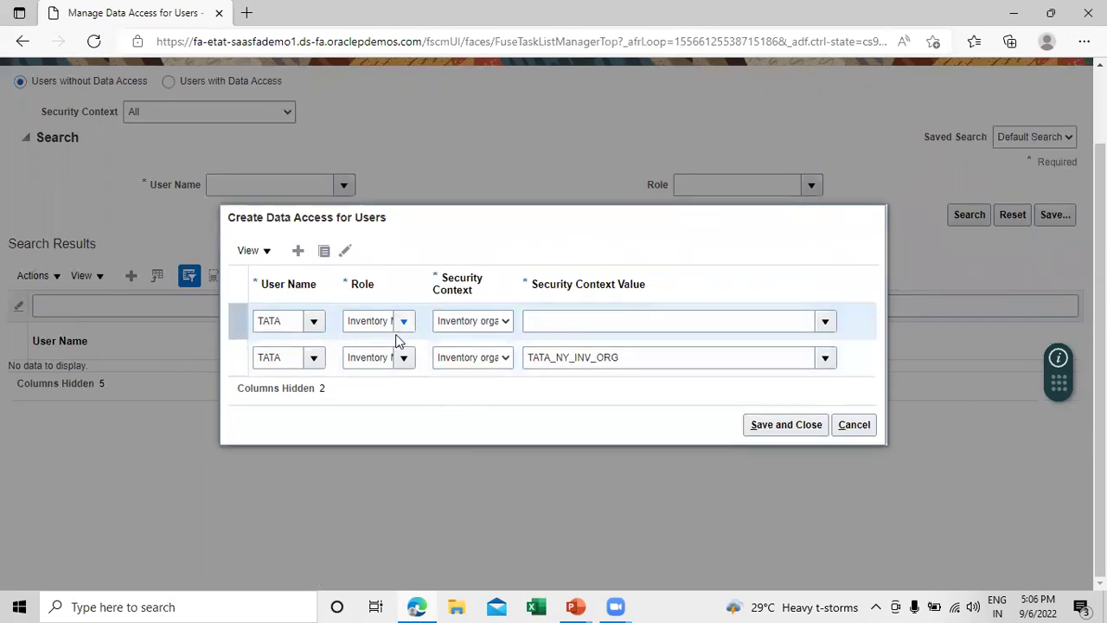
left_click(404, 321)
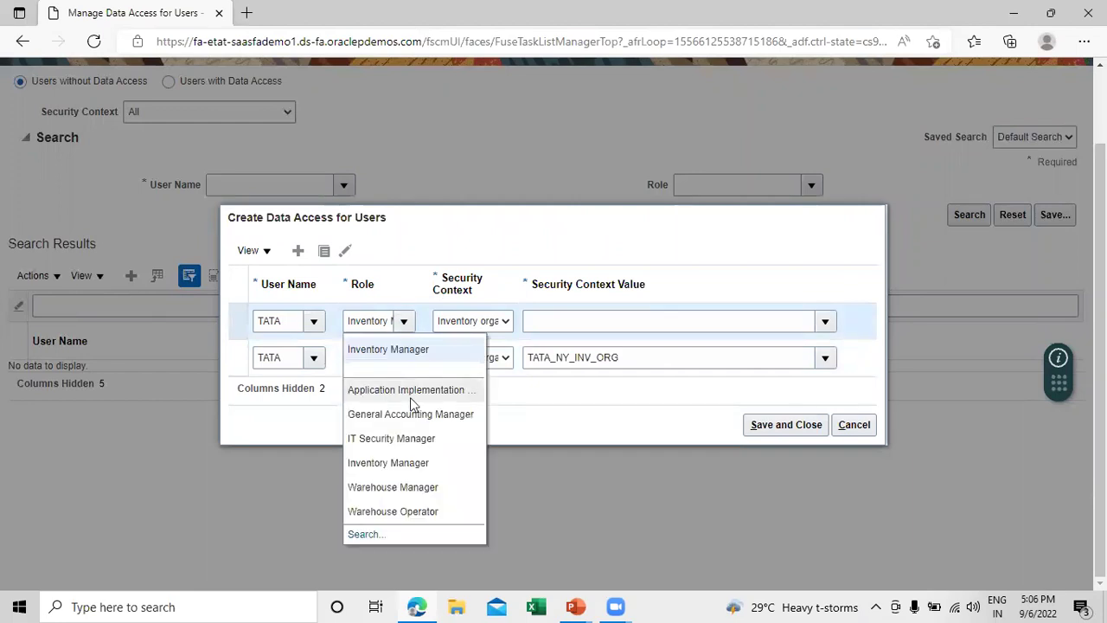
left_click(423, 489)
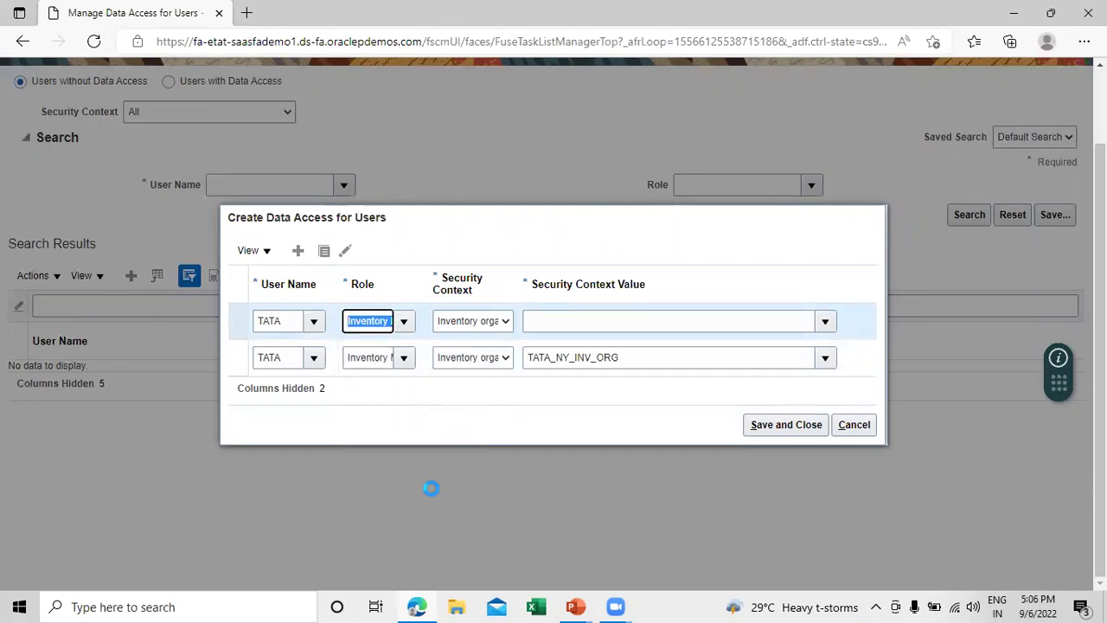
left_click(506, 322)
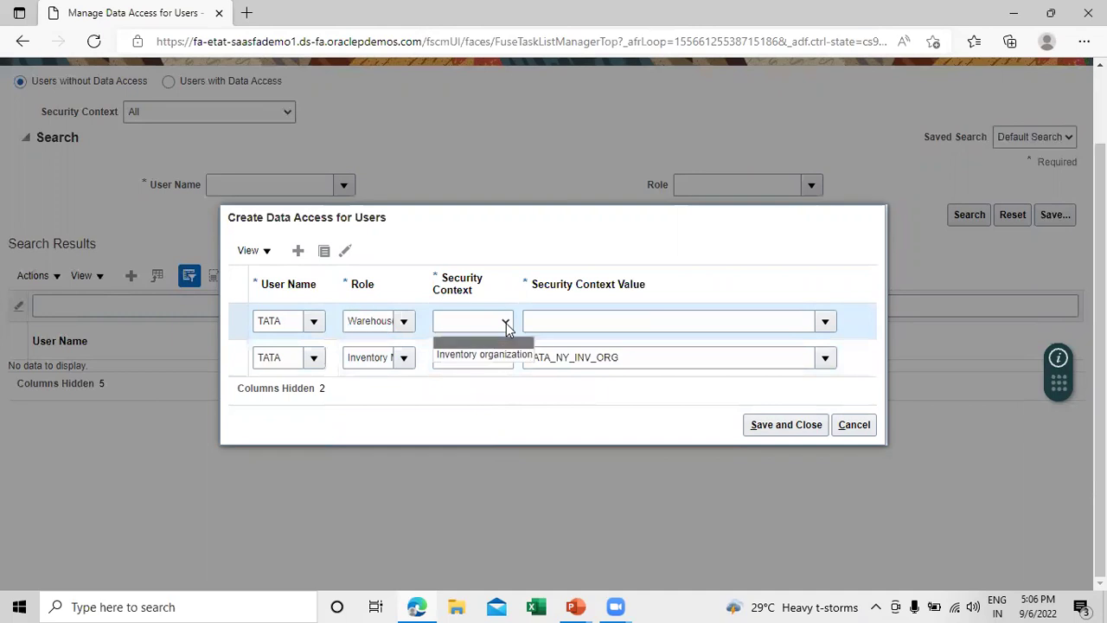
left_click(506, 355)
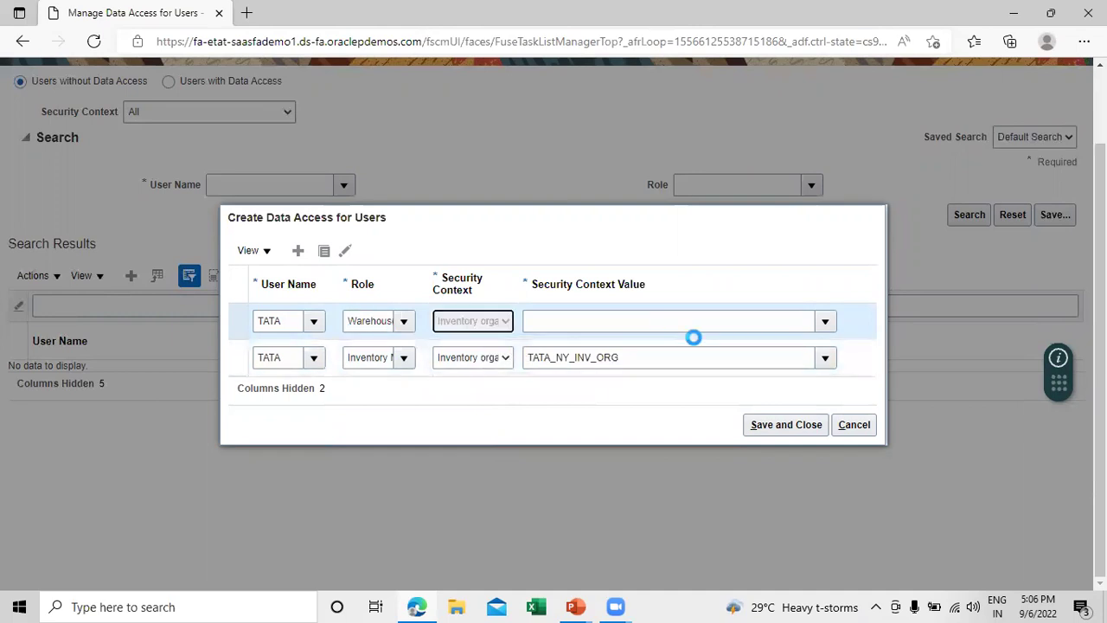
left_click(823, 321)
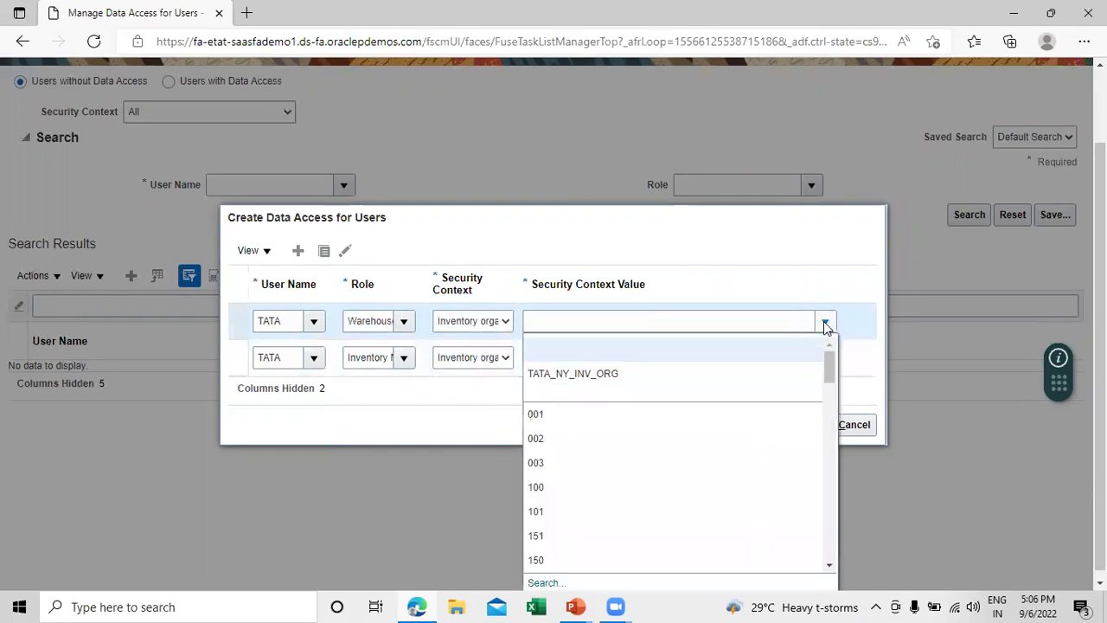
left_click(627, 373)
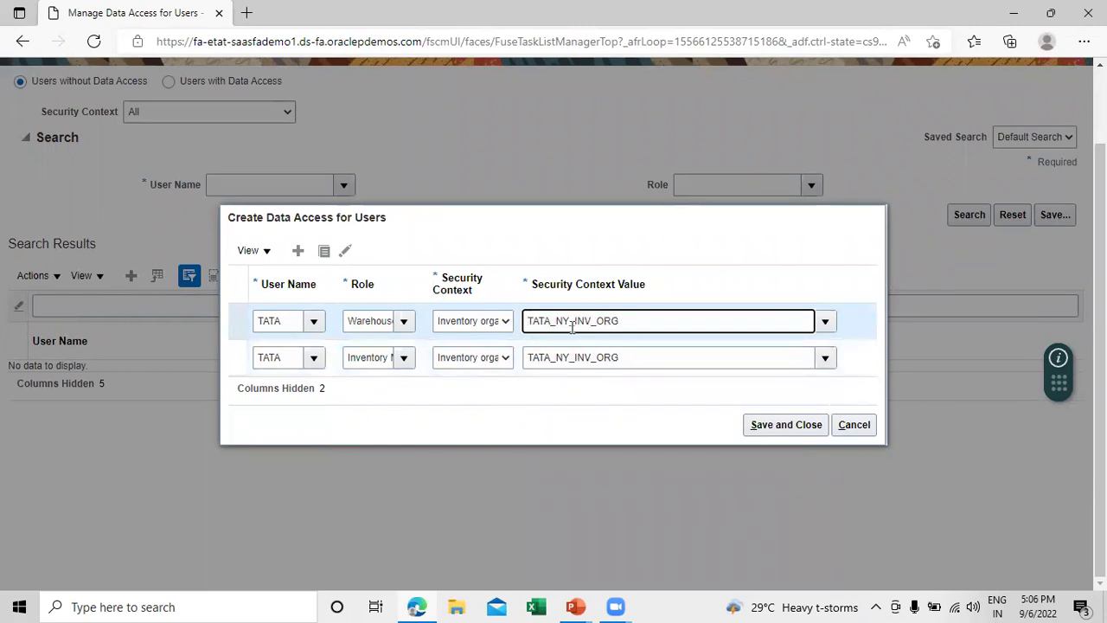
- Add a Warehouse Operator row for Inventory organization TATA_NY_INV_ORG and save all rows
left_click(324, 250)
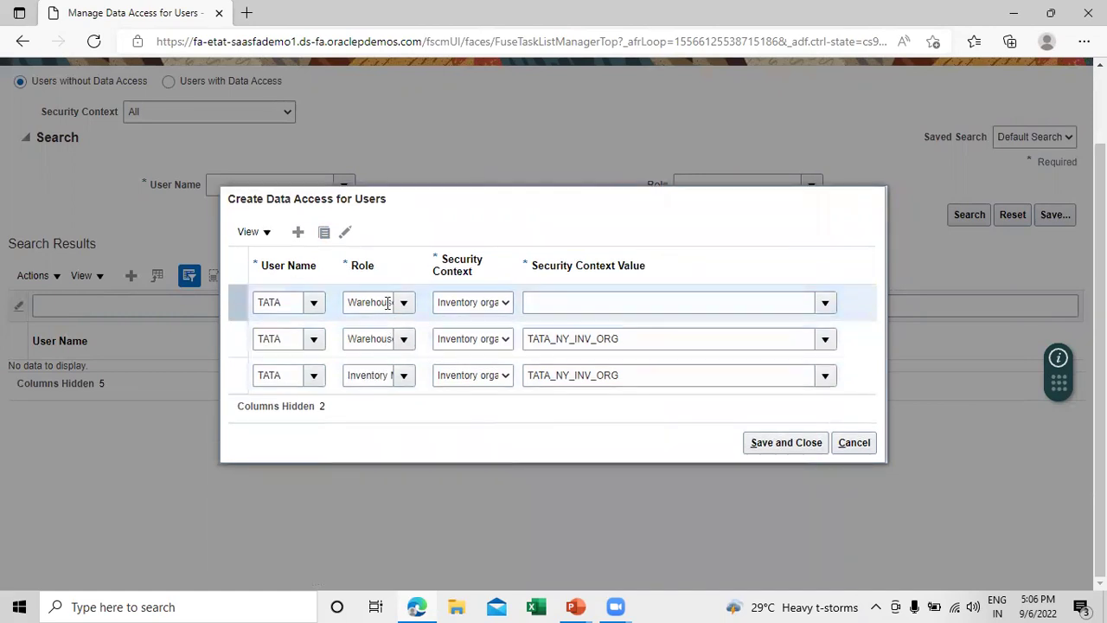
left_click(403, 303)
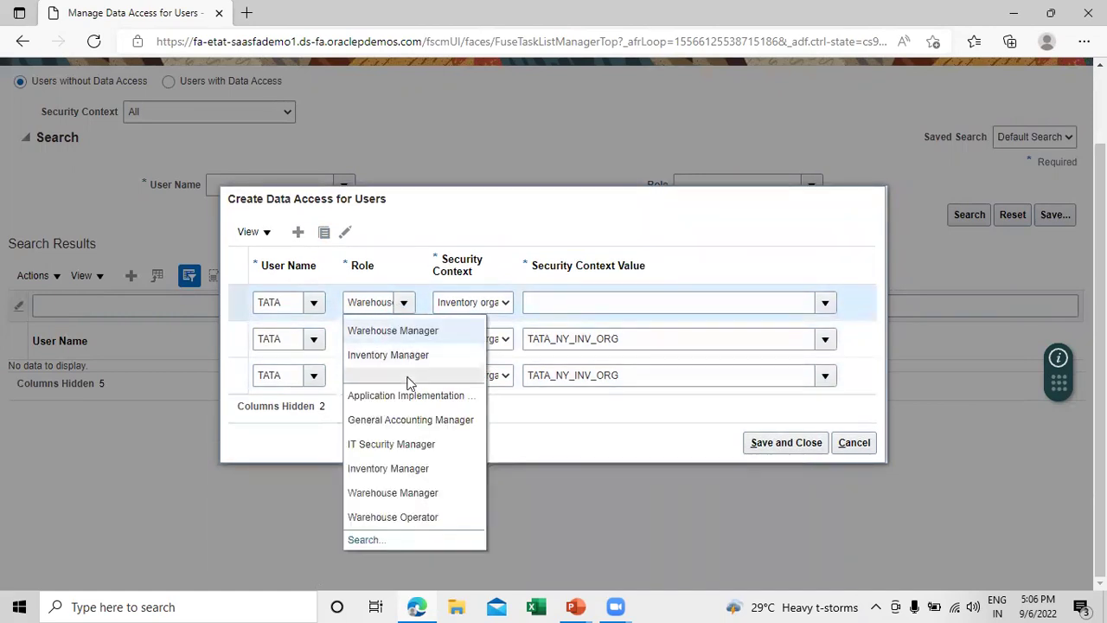
left_click(413, 516)
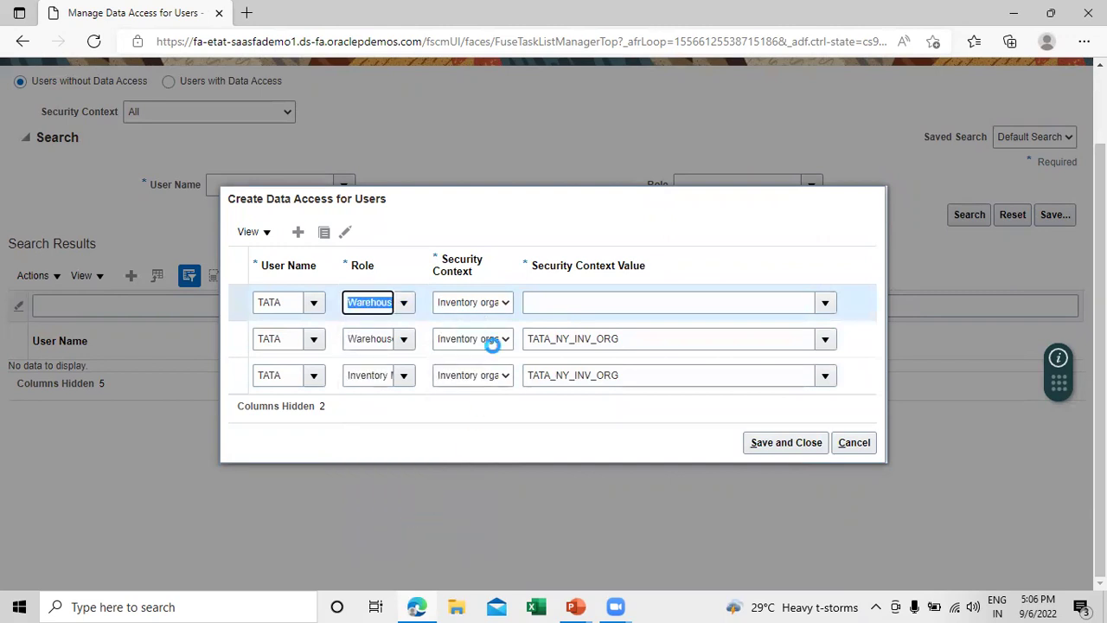
left_click(506, 307)
left_click(482, 335)
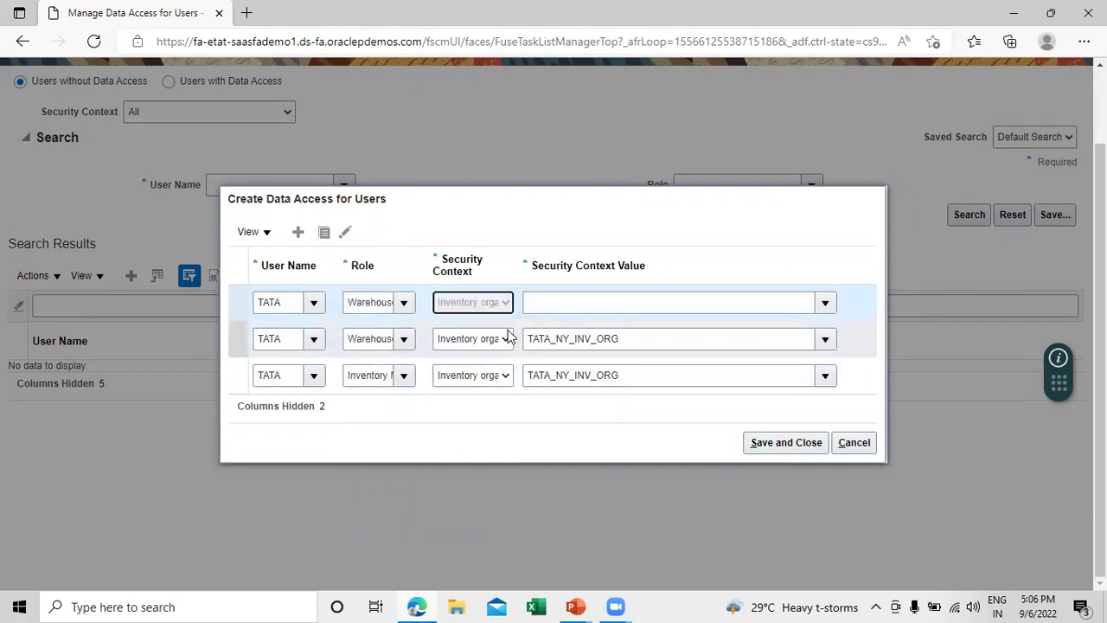
left_click(826, 303)
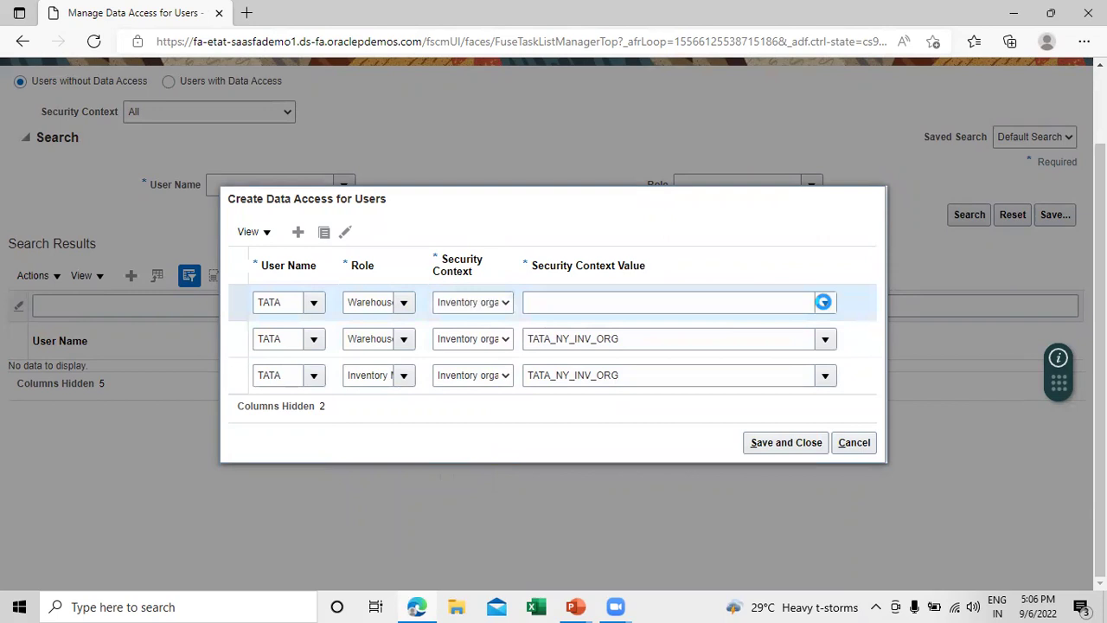
left_click(603, 351)
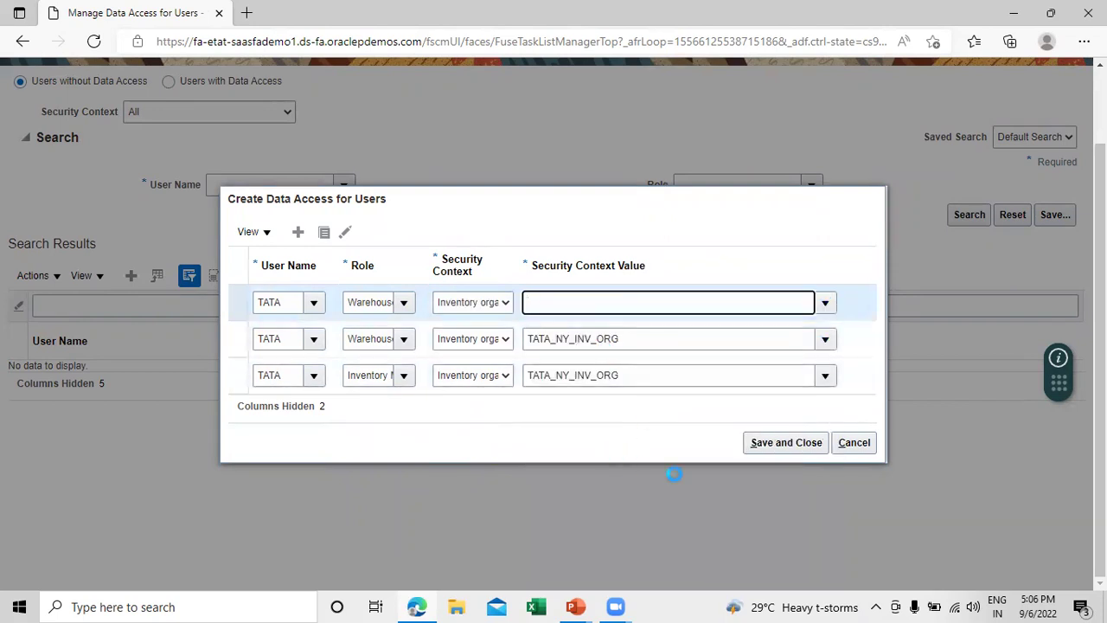
left_click(761, 444)
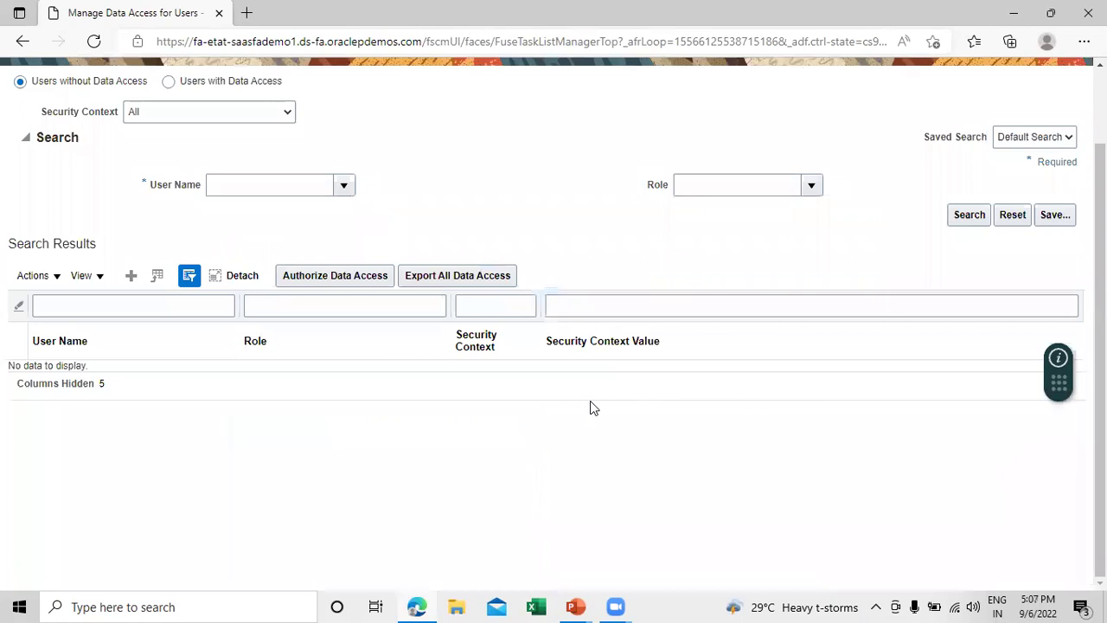
- Close the data access task and implementation project, then go to Scheduled Processes under Tools
scroll(865, 204, "up", 2)
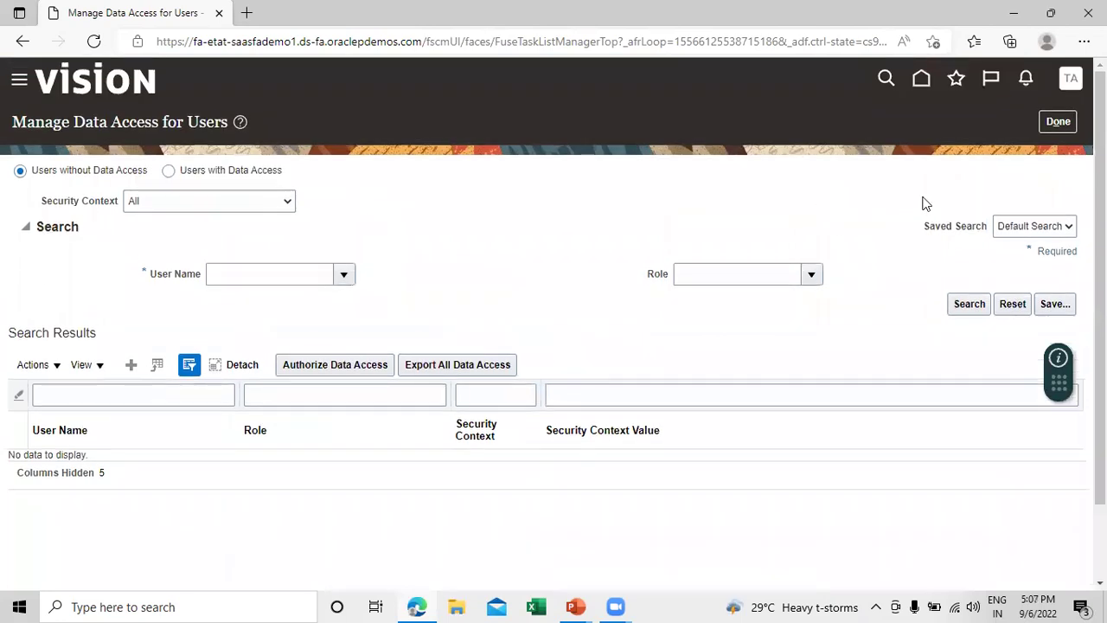
left_click(1058, 121)
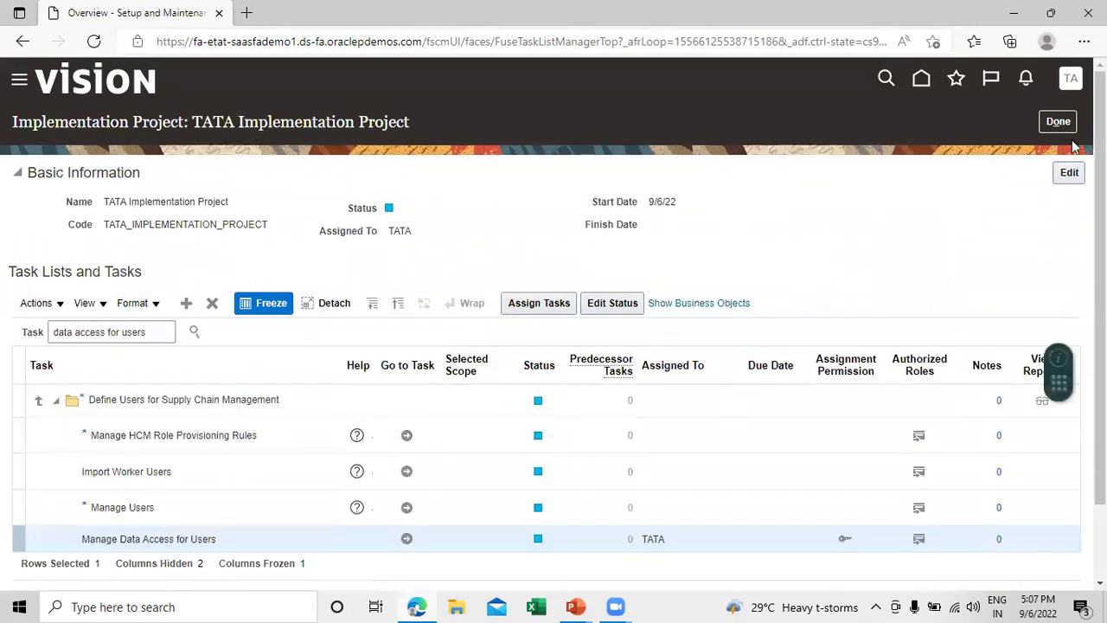
left_click(1057, 121)
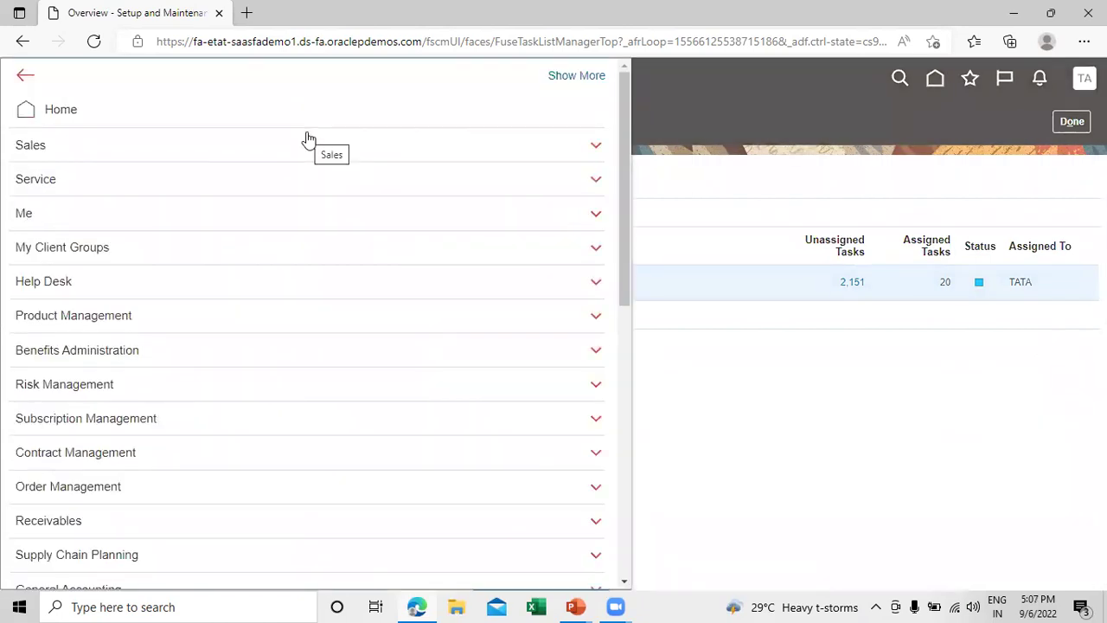
scroll(317, 245, "down", 6)
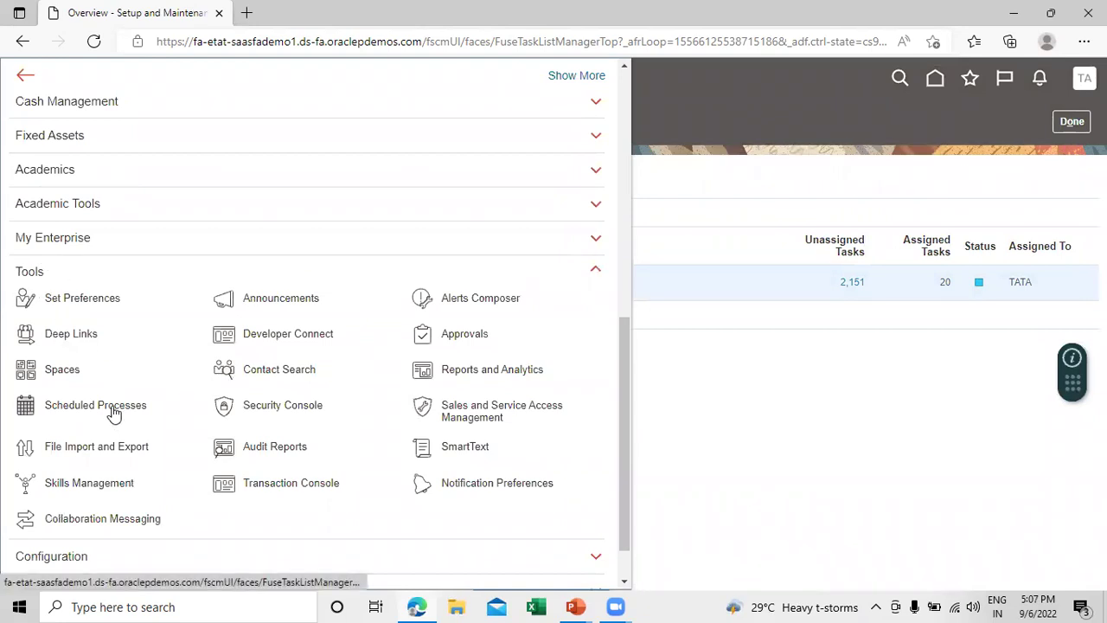
left_click(91, 405)
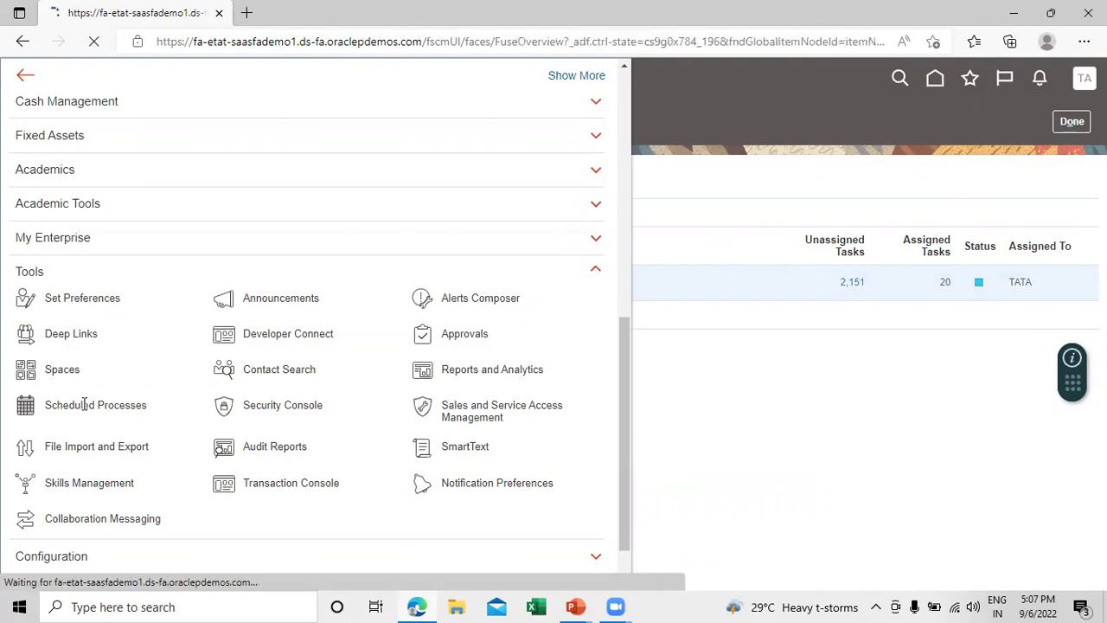
- Schedule a new Retrieve Latest LDAP Changes process, submit it, and acknowledge the confirmation
left_click(168, 284)
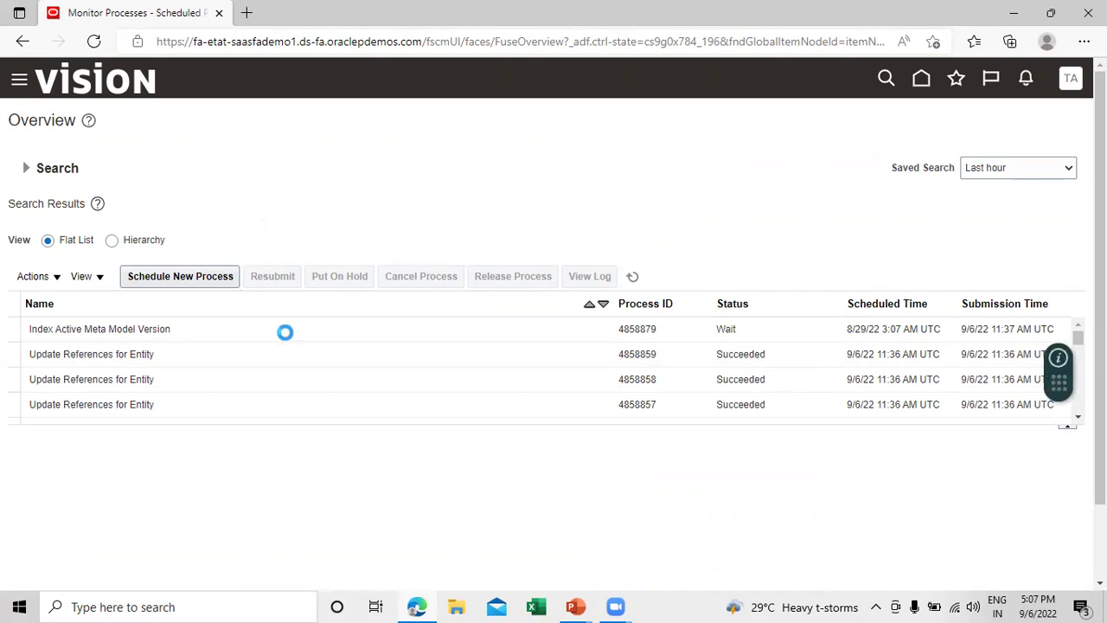
left_click(372, 320)
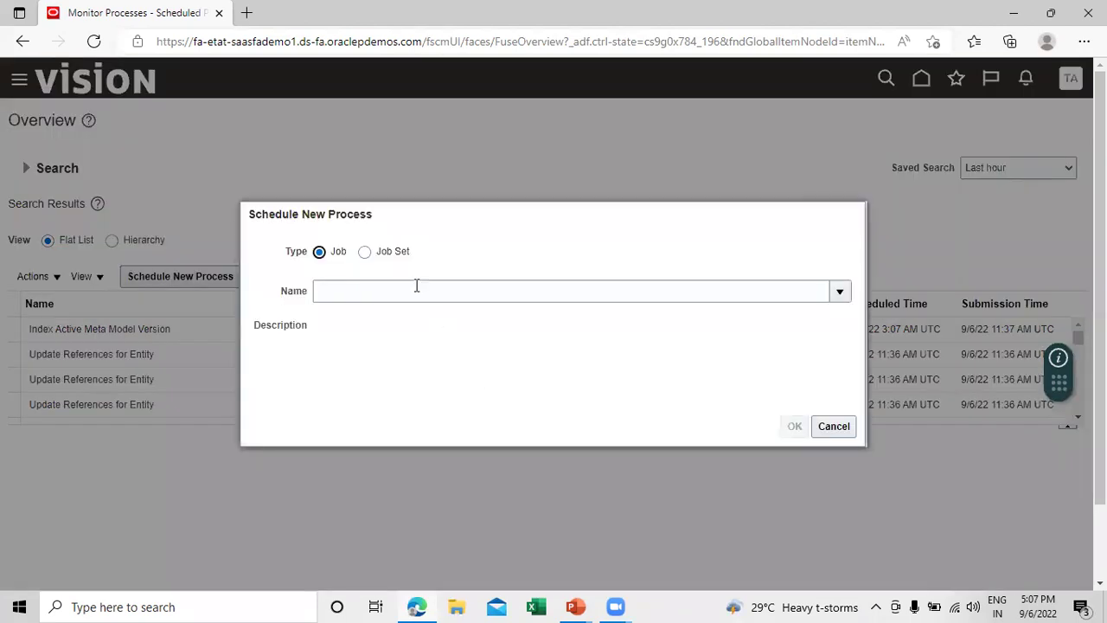
left_click(419, 292)
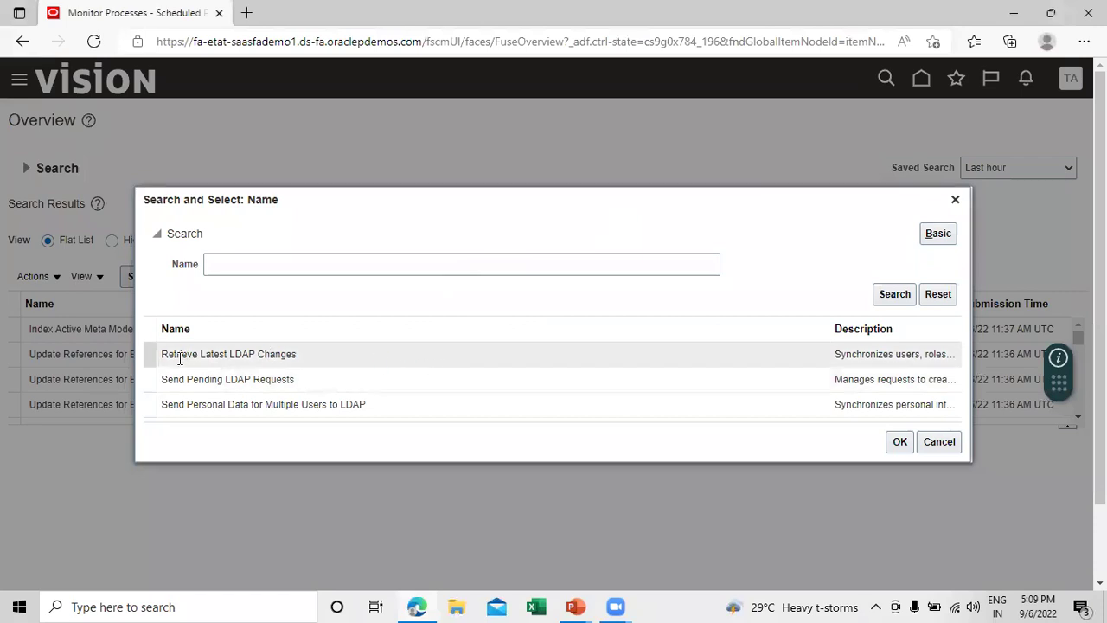
left_click(337, 358)
left_click(900, 442)
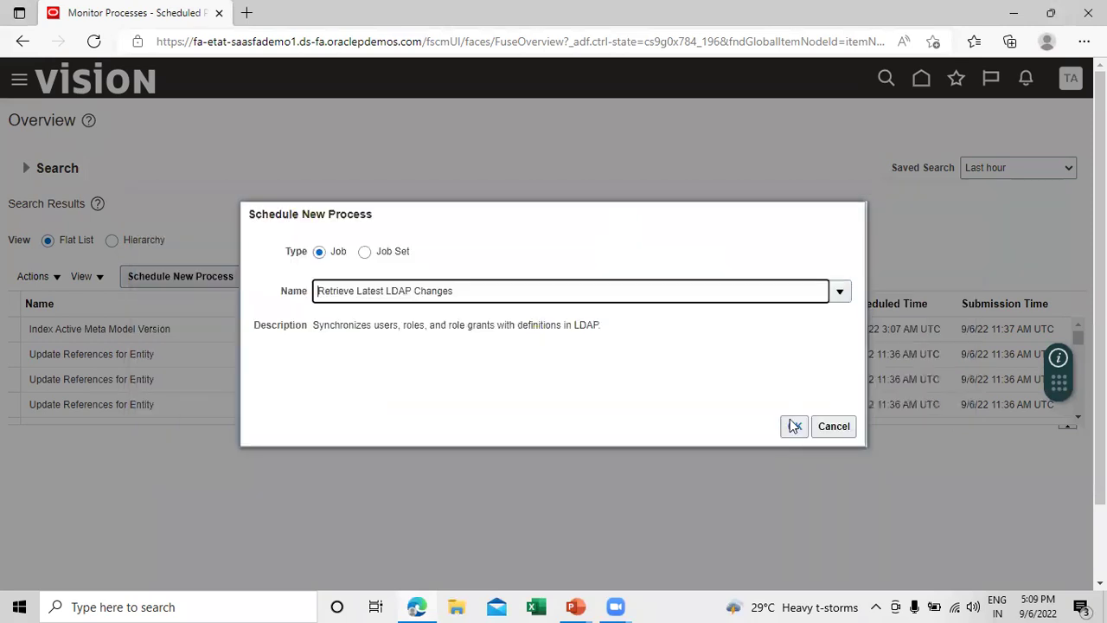
left_click(790, 426)
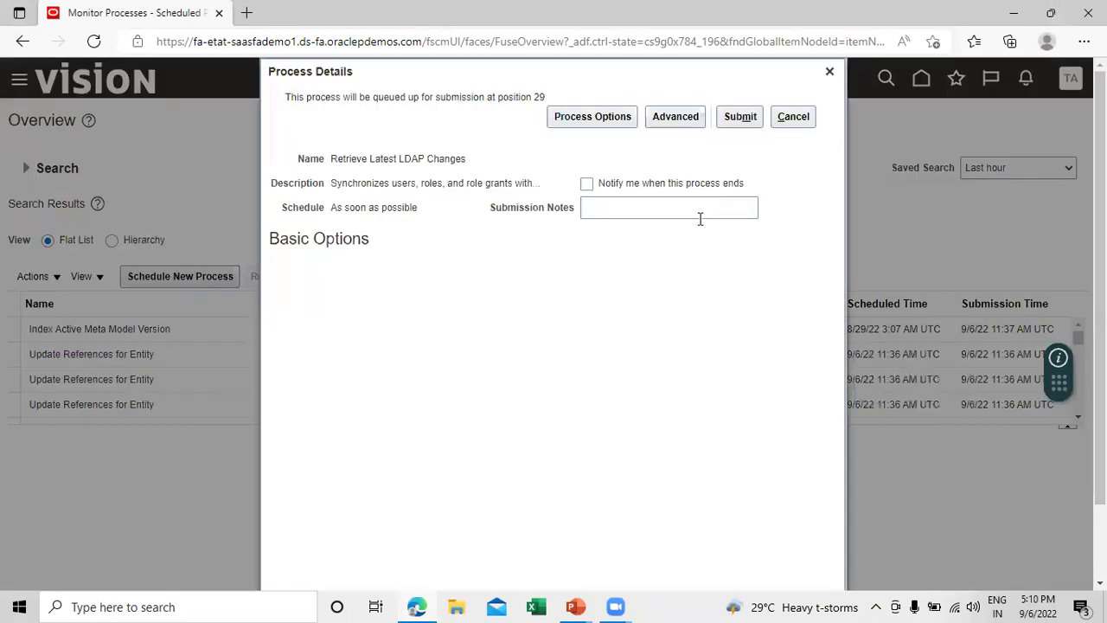
left_click(736, 119)
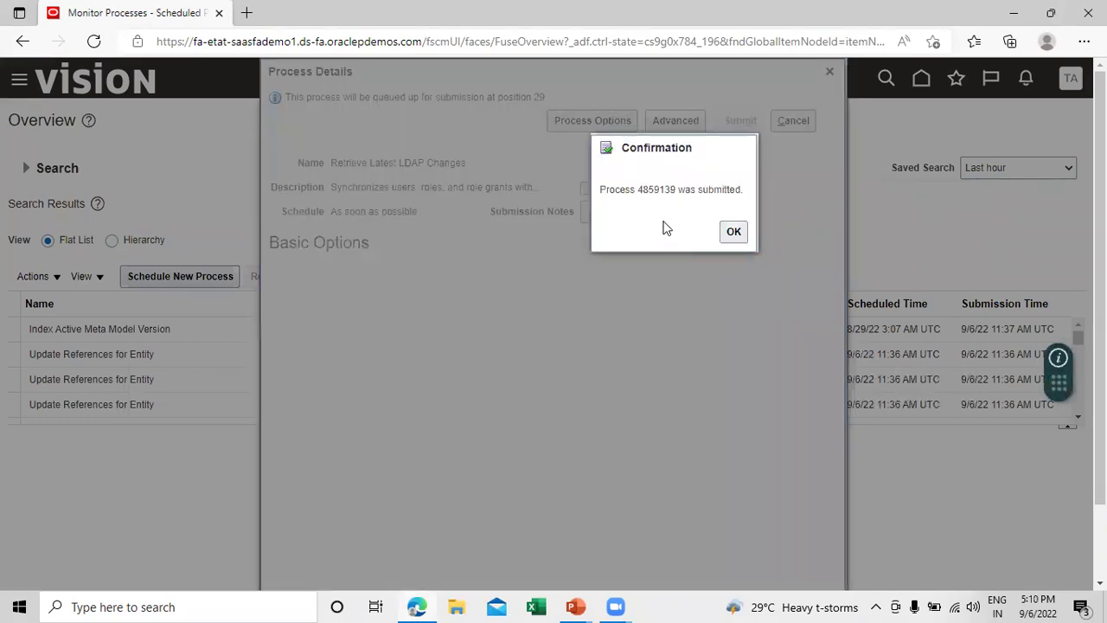
left_click(733, 231)
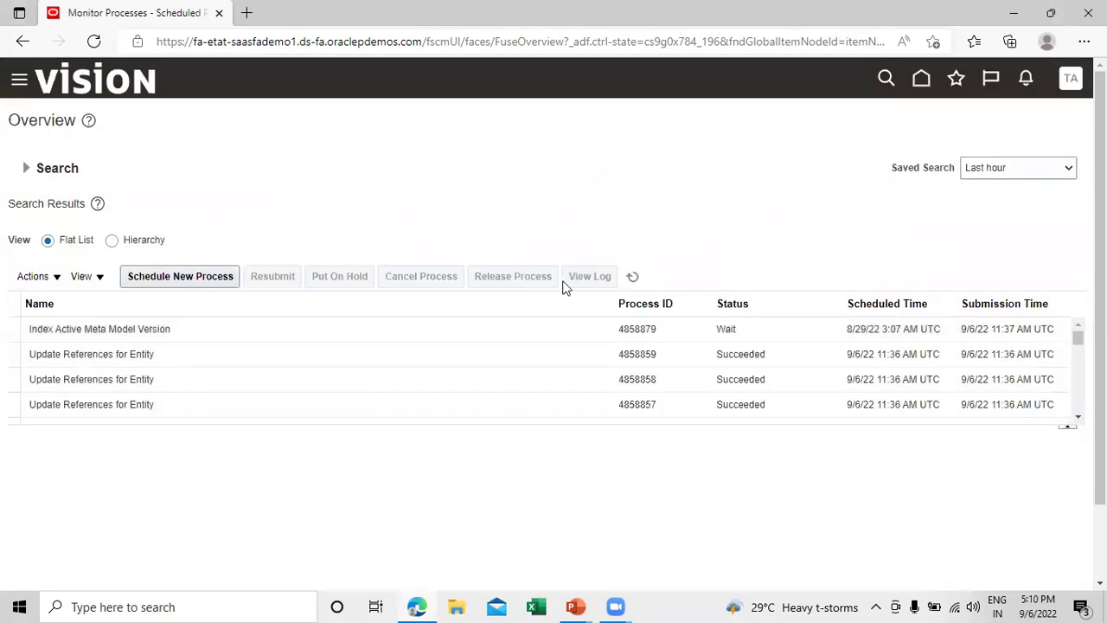
- Refresh the process list until Retrieve Latest LDAP Changes shows Running, then begin signing out
left_click(631, 276)
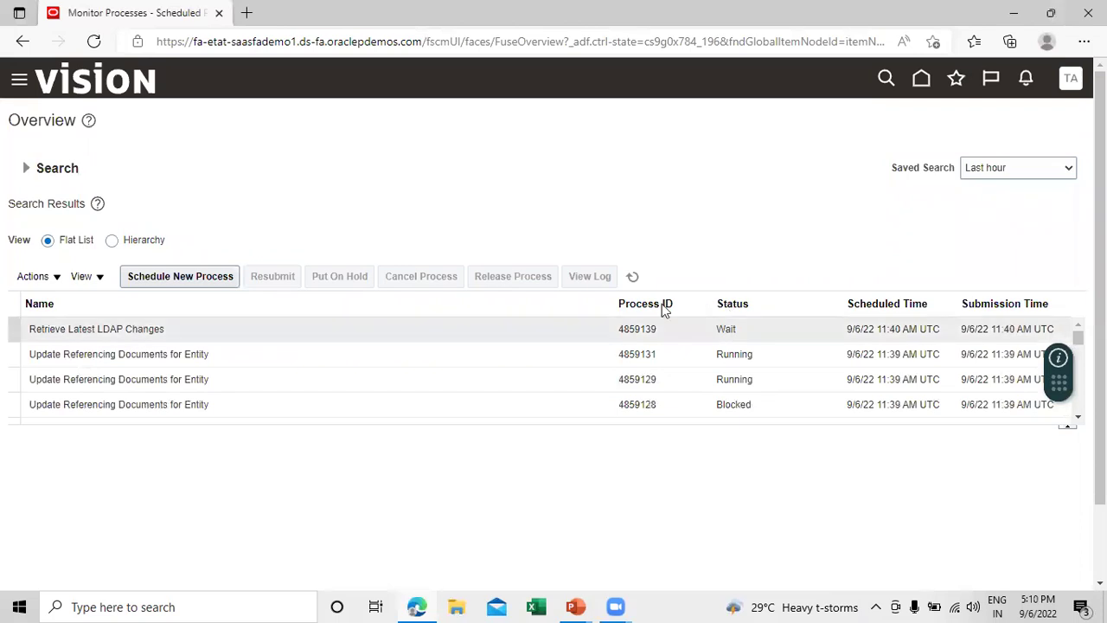
left_click(633, 277)
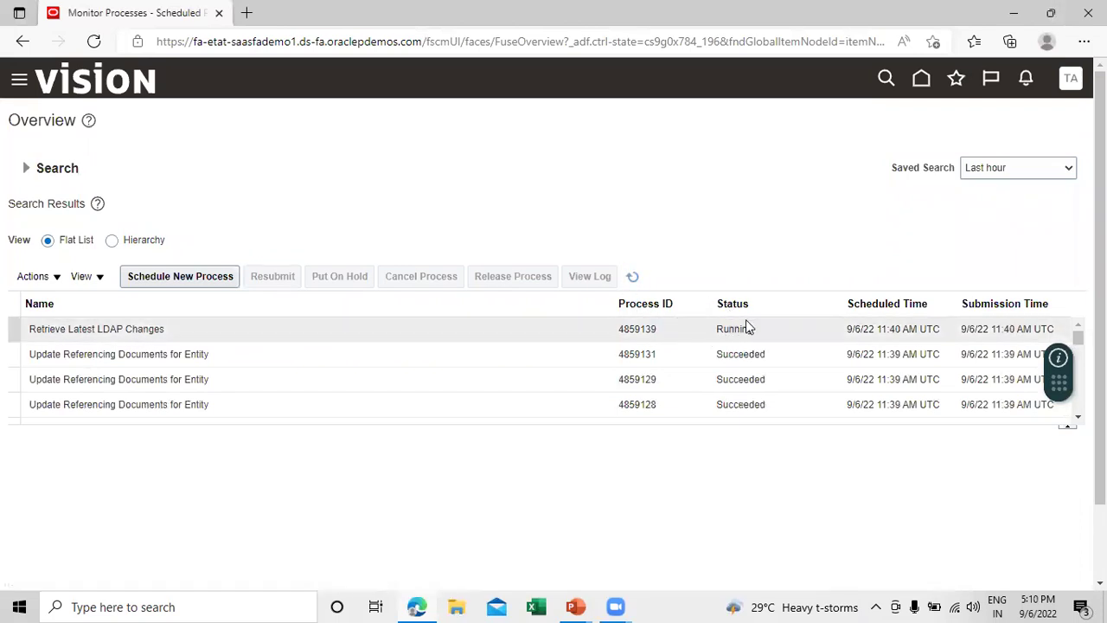
left_click(632, 277)
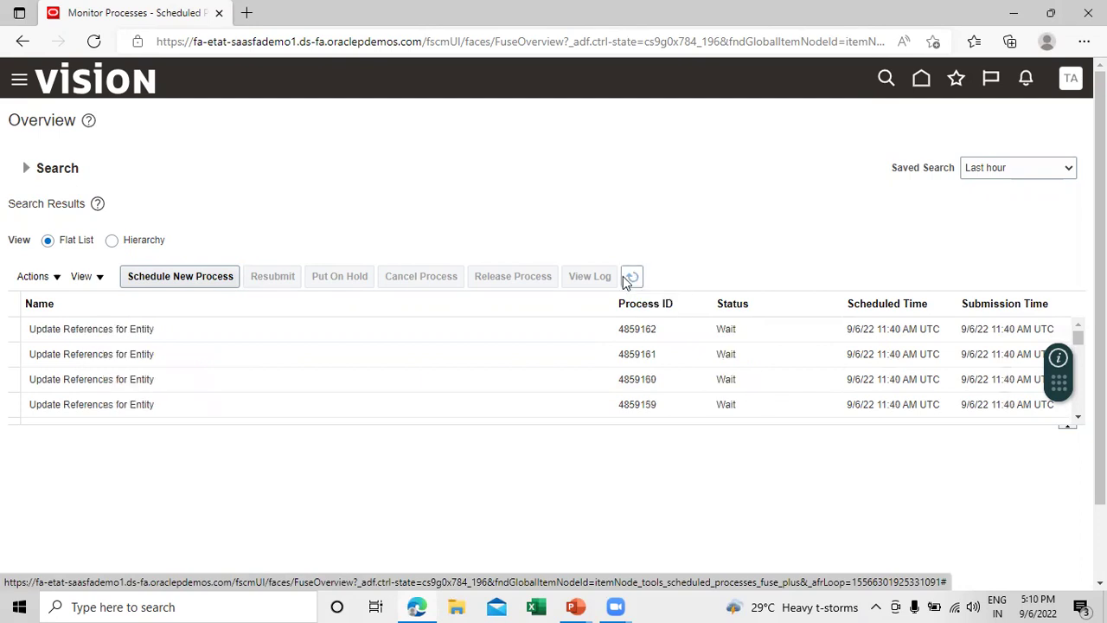
left_click(633, 278)
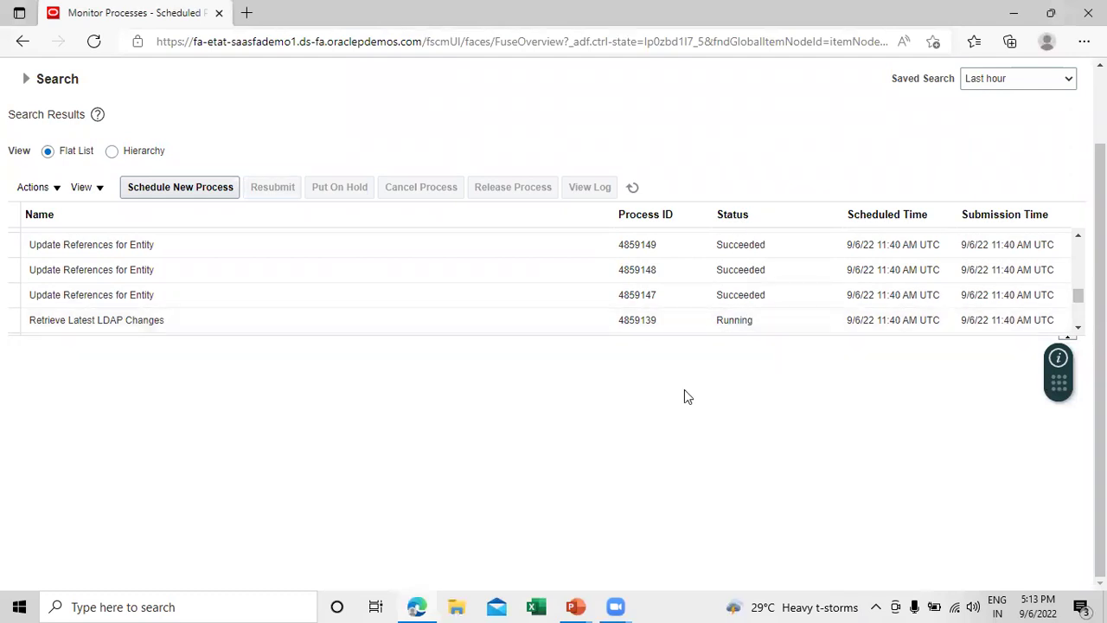
scroll(739, 443, "up", 1)
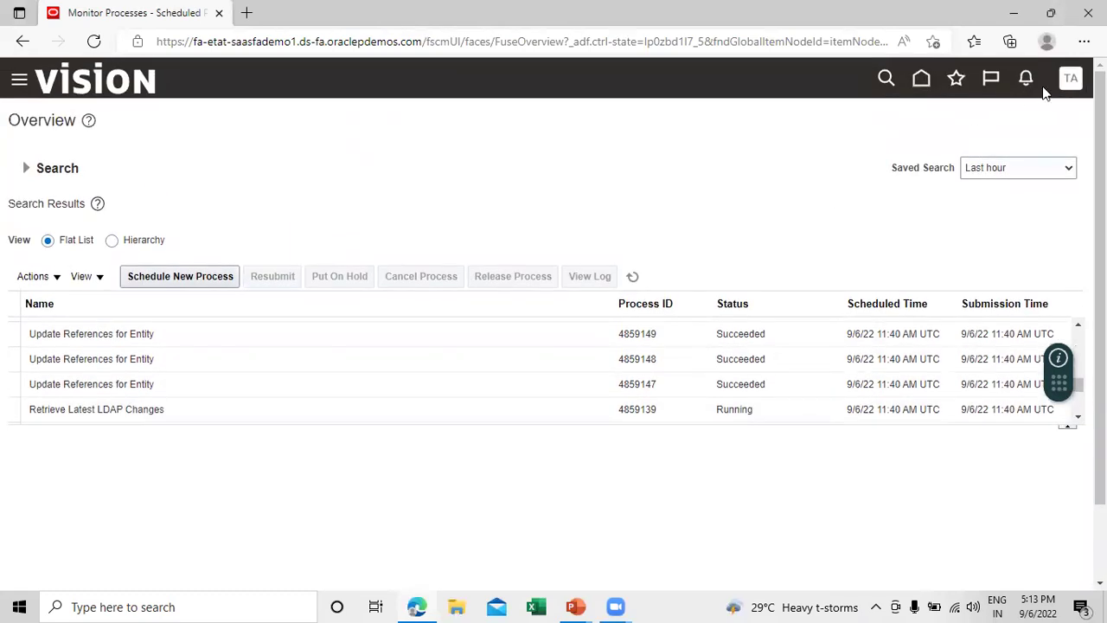
left_click(1042, 119)
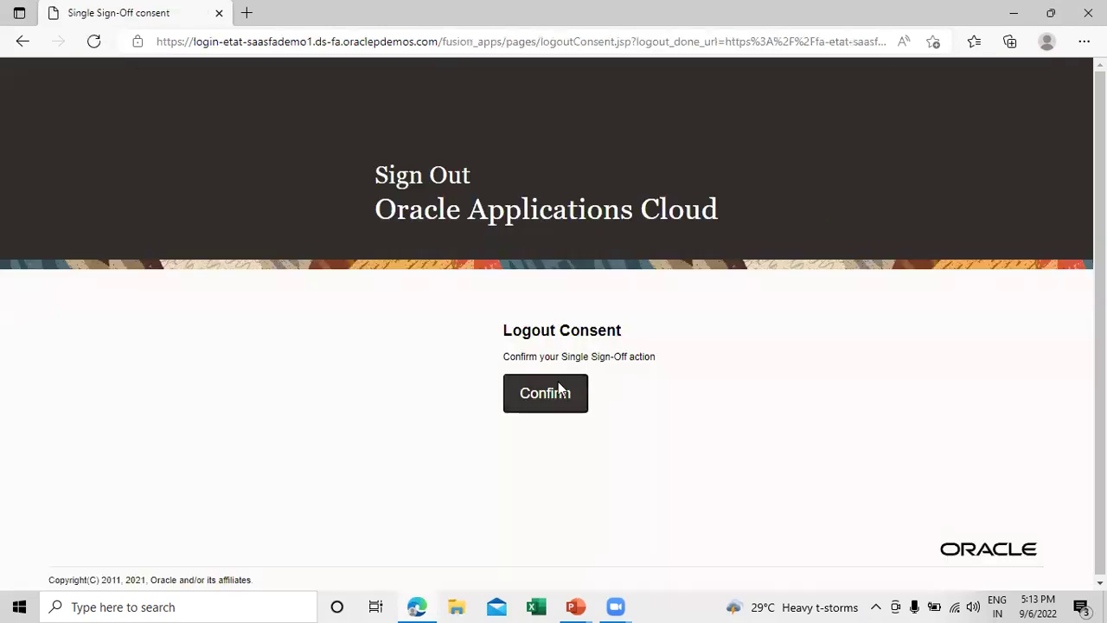
- Confirm the sign-out and sign back in with the demo user's ID and password
left_click(558, 381)
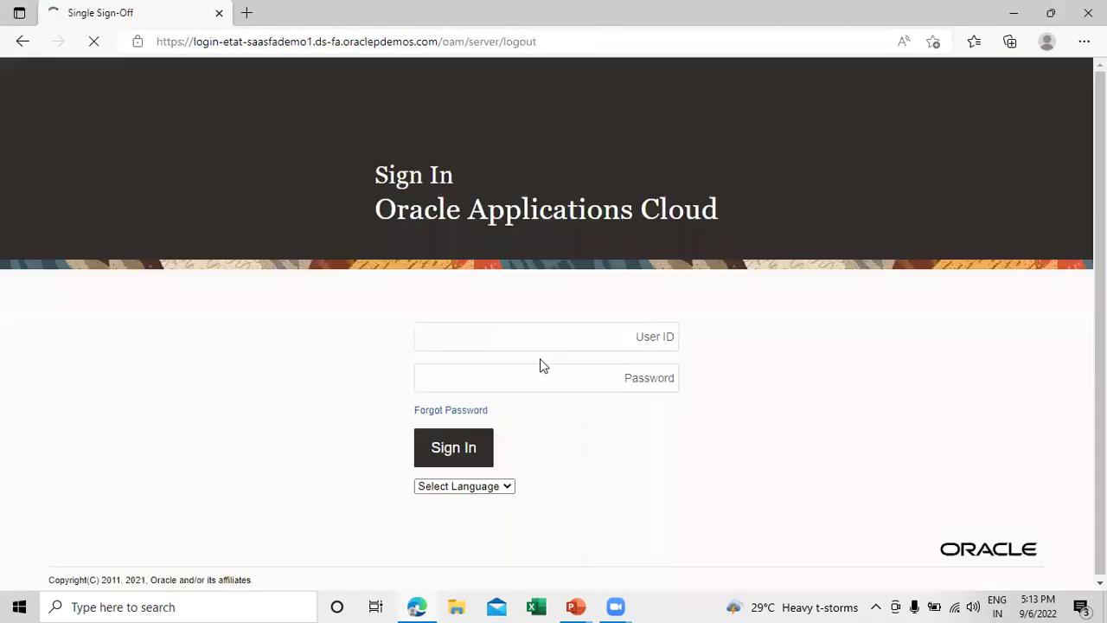
left_click(539, 344)
type("t")
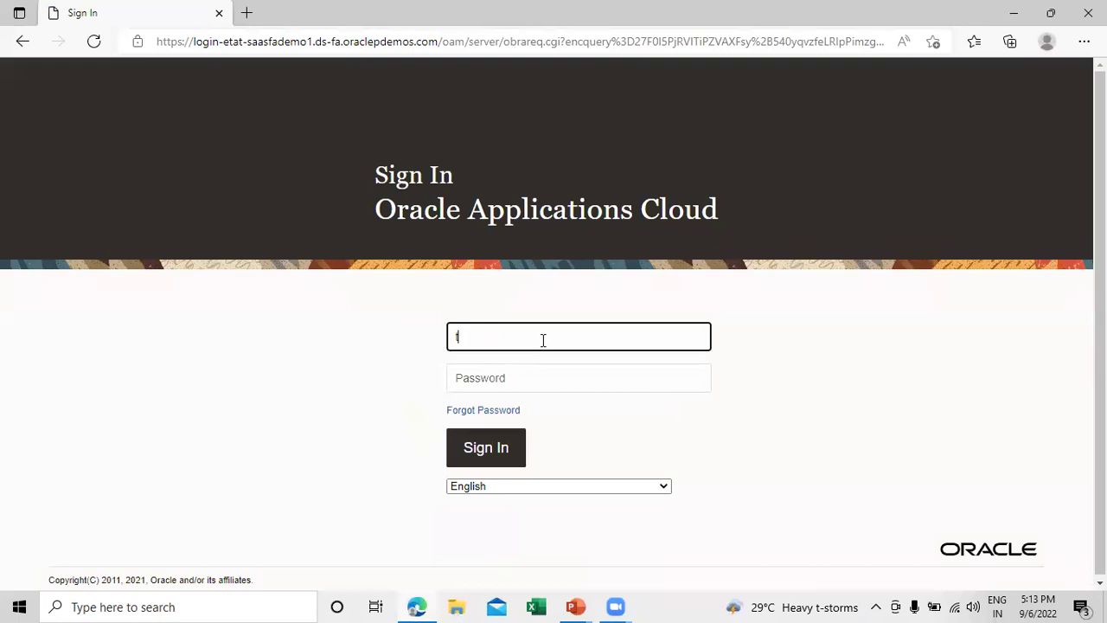
type("alta")
left_click(536, 373)
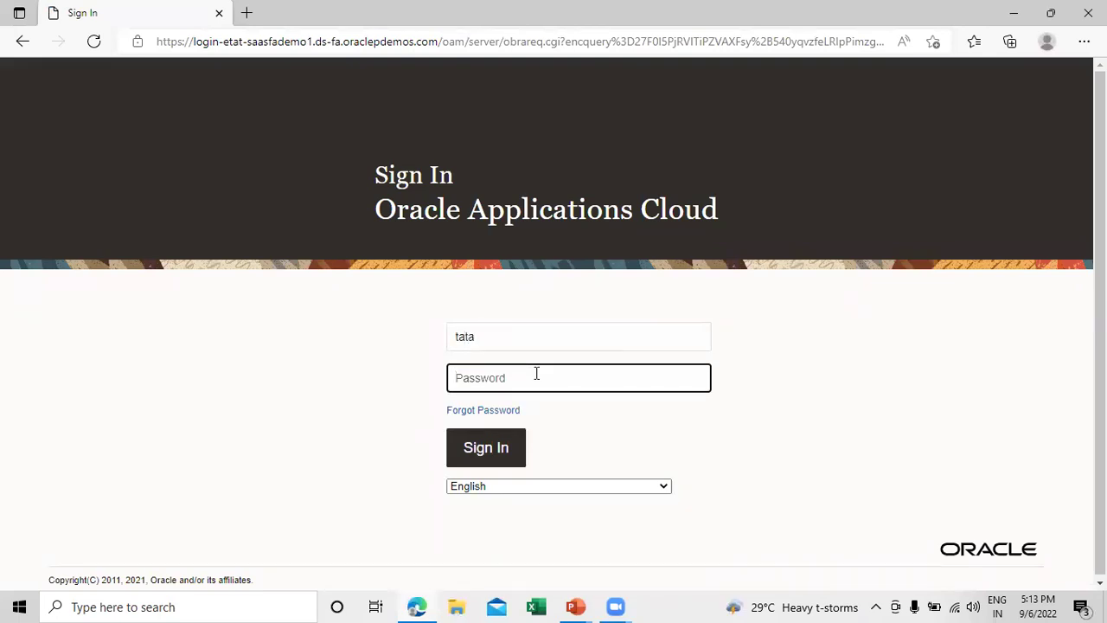
type("**")
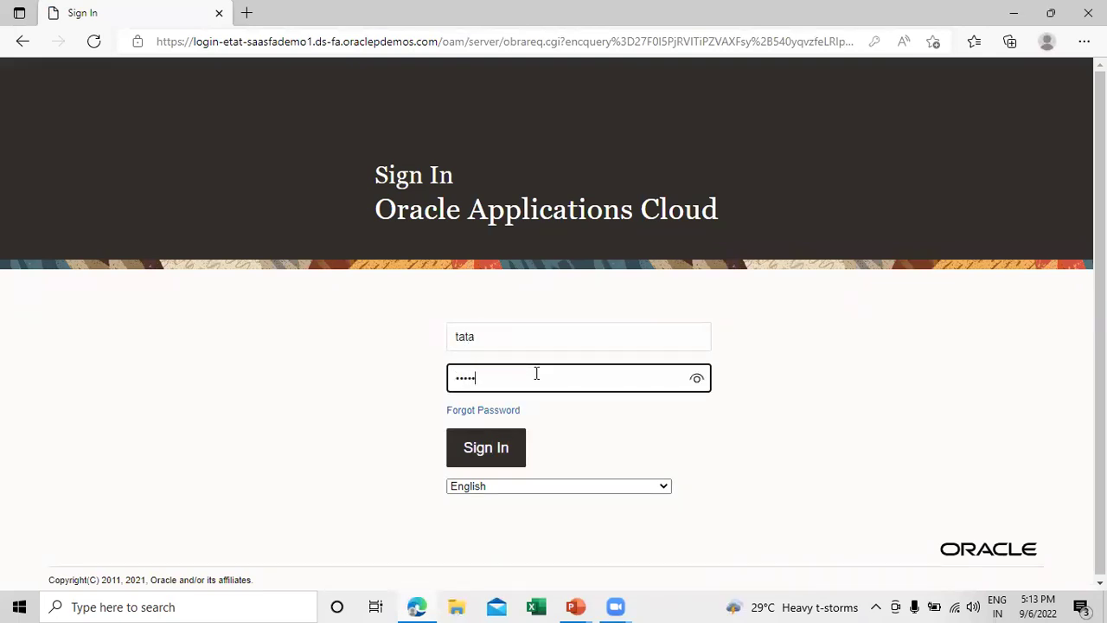
left_click(503, 454)
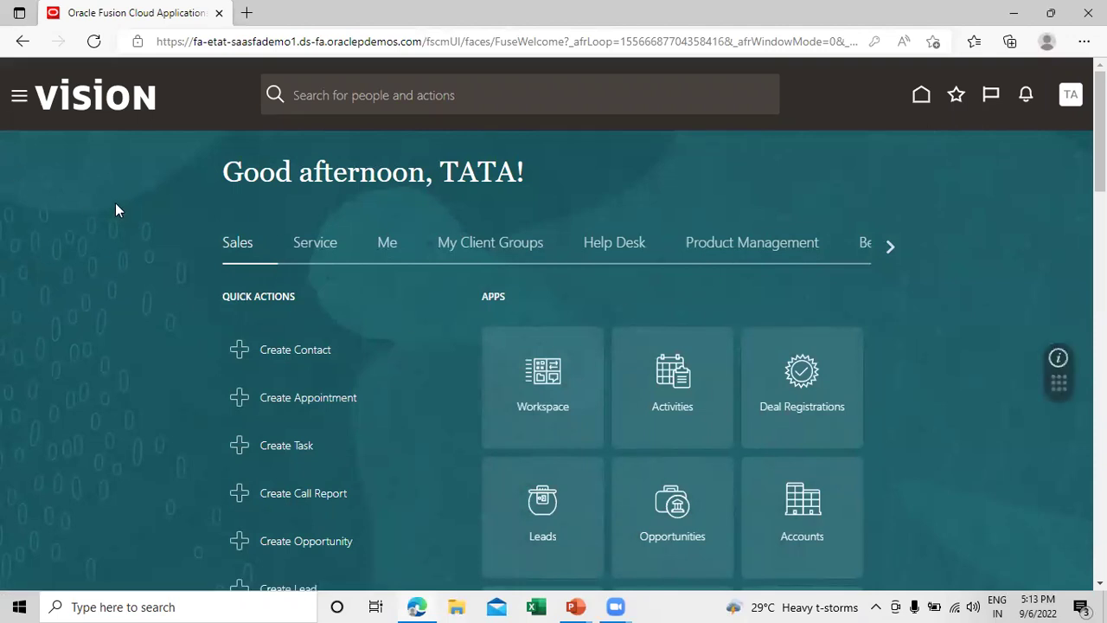
- Browse Supply Chain Execution in the Navigator, then go to Setup and Maintenance from the avatar menu
left_click(19, 99)
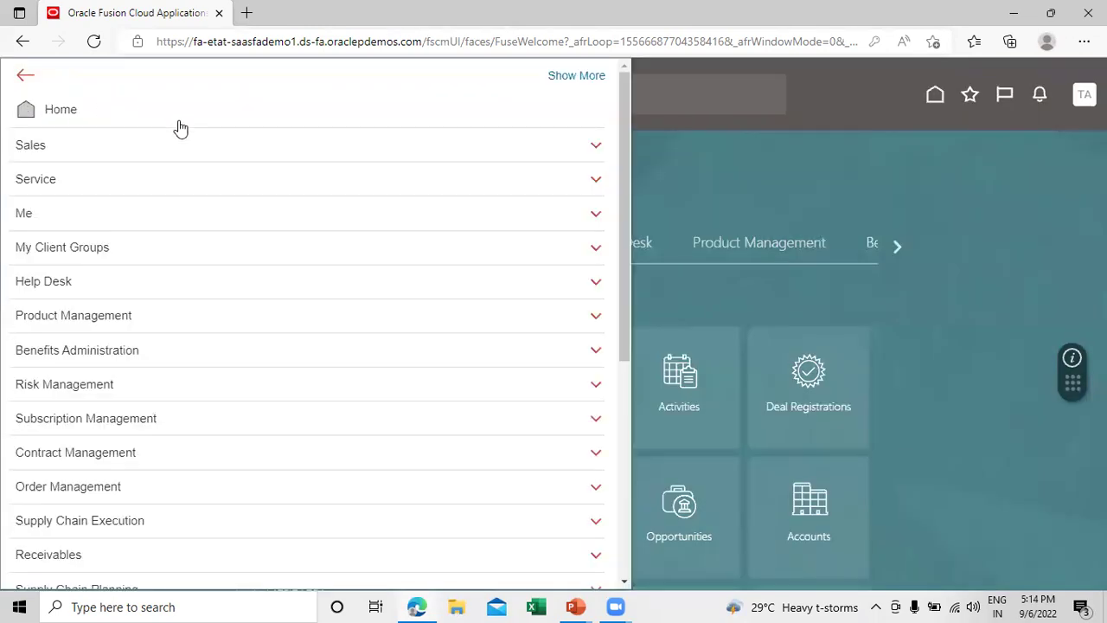
scroll(179, 128, "down", 1)
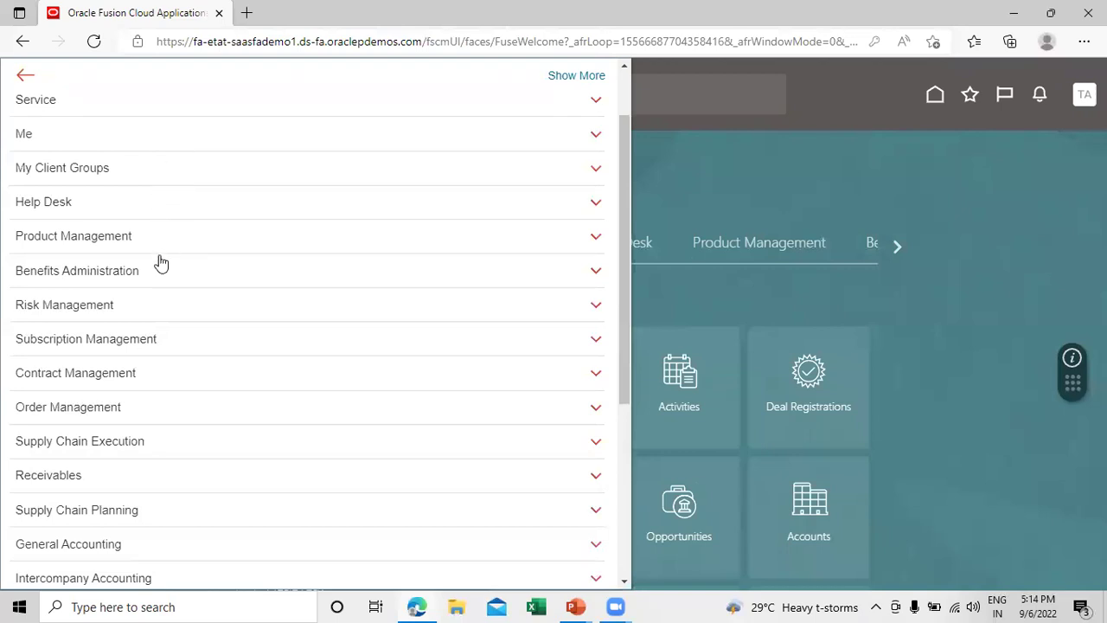
scroll(160, 285, "down", 1)
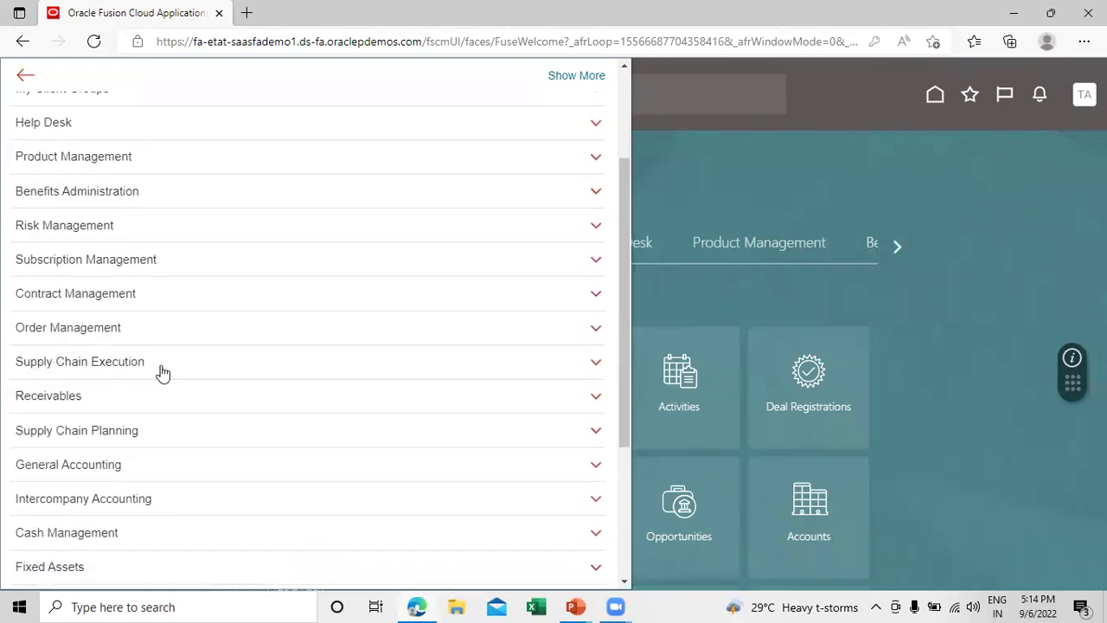
left_click(225, 365)
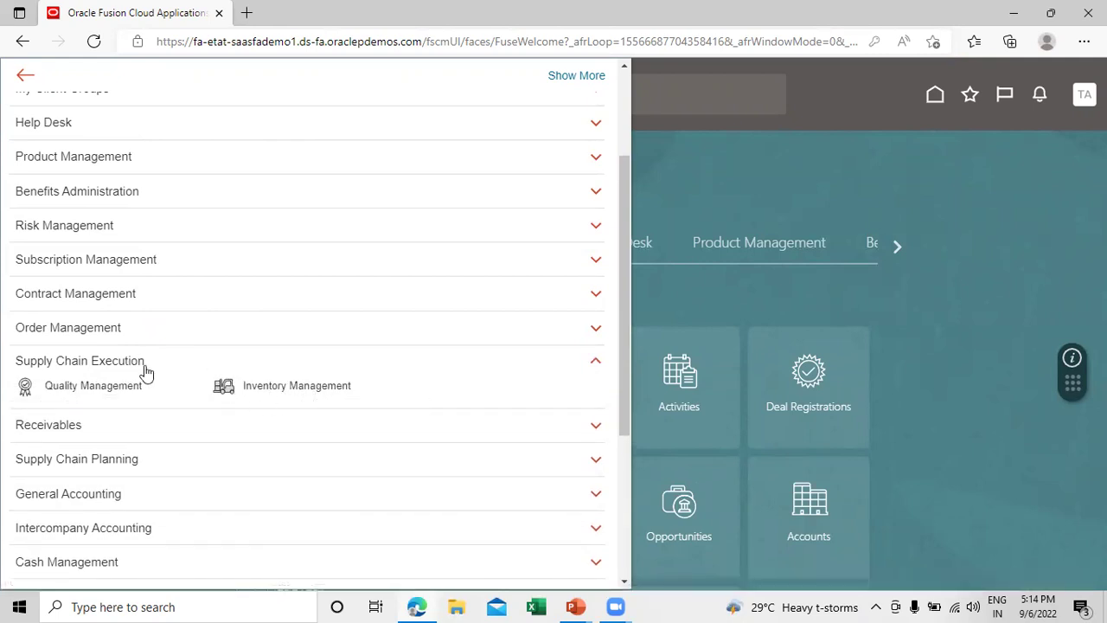
left_click(993, 354)
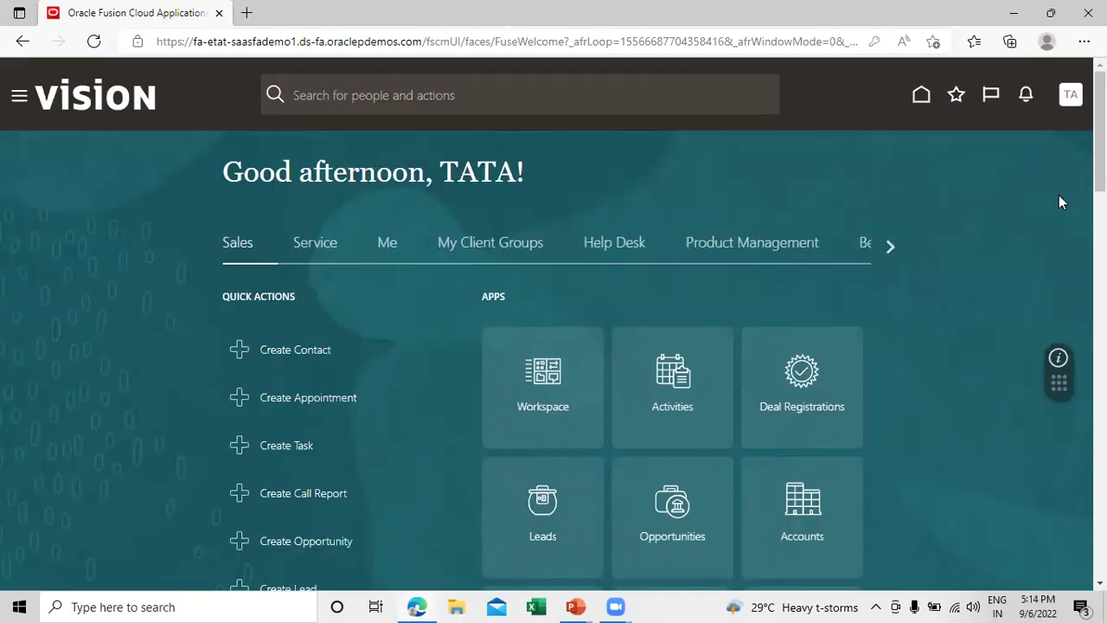
left_click(1070, 97)
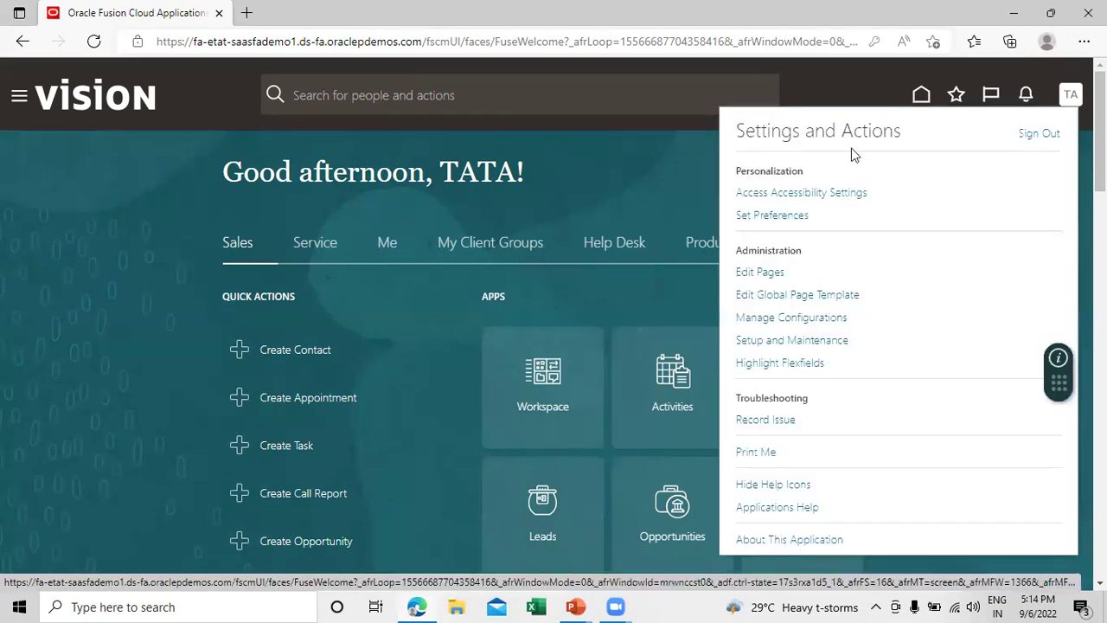
left_click(835, 342)
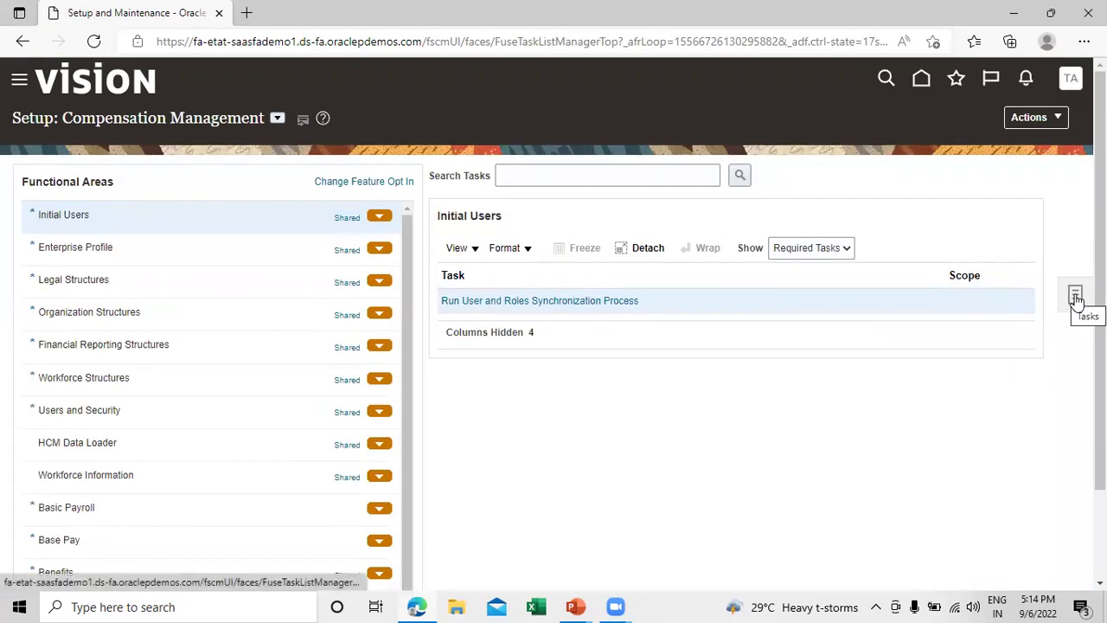
- Open Manage Implementation Projects from the Tasks panel and select TATA Implementation Project
left_click(1075, 295)
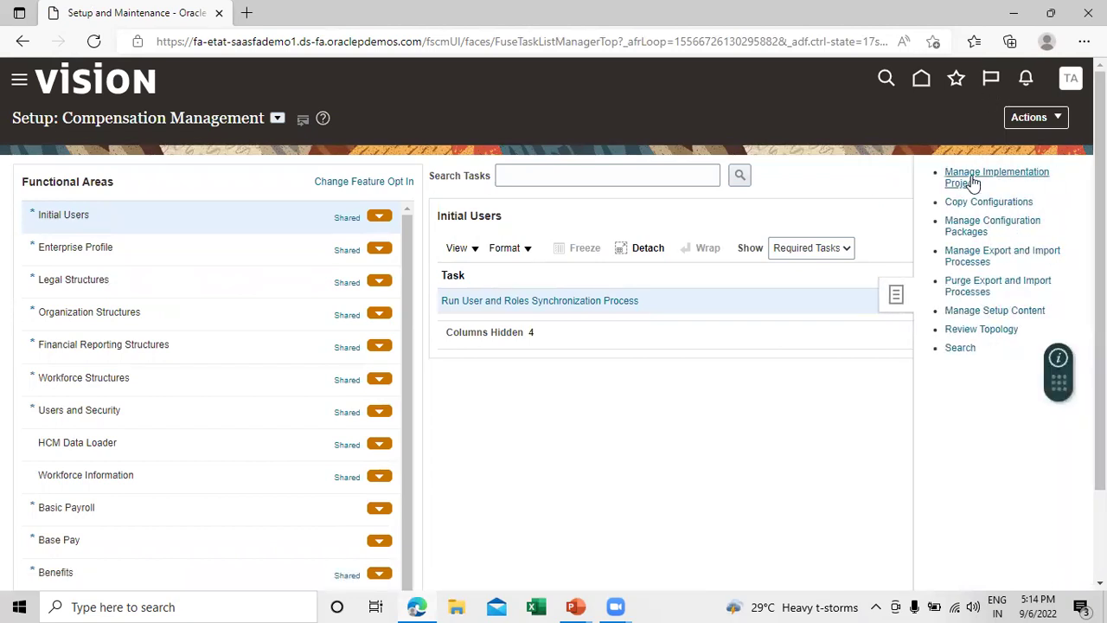
left_click(971, 182)
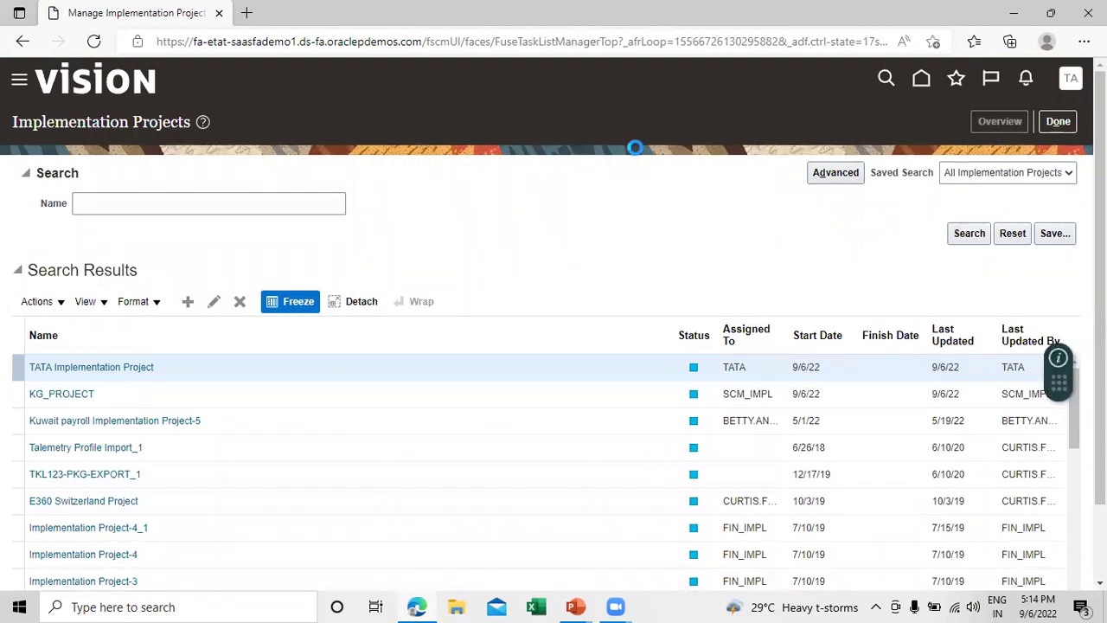
left_click(100, 286)
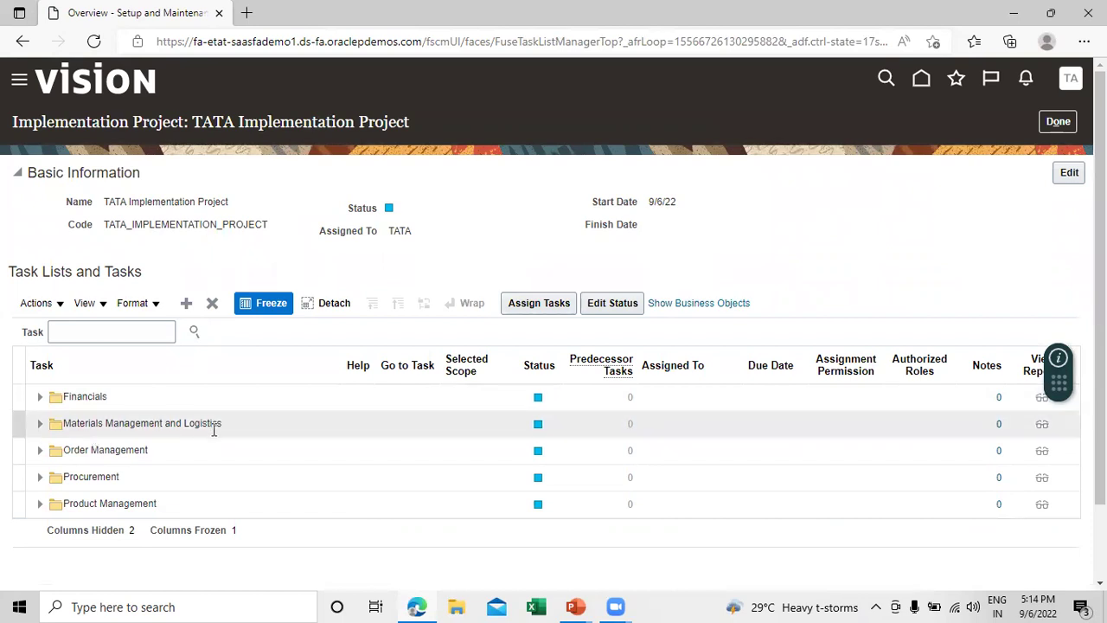
- Search the project's tasks for manage subinventories and launch Manage Subinventories and Locators
left_click(112, 331)
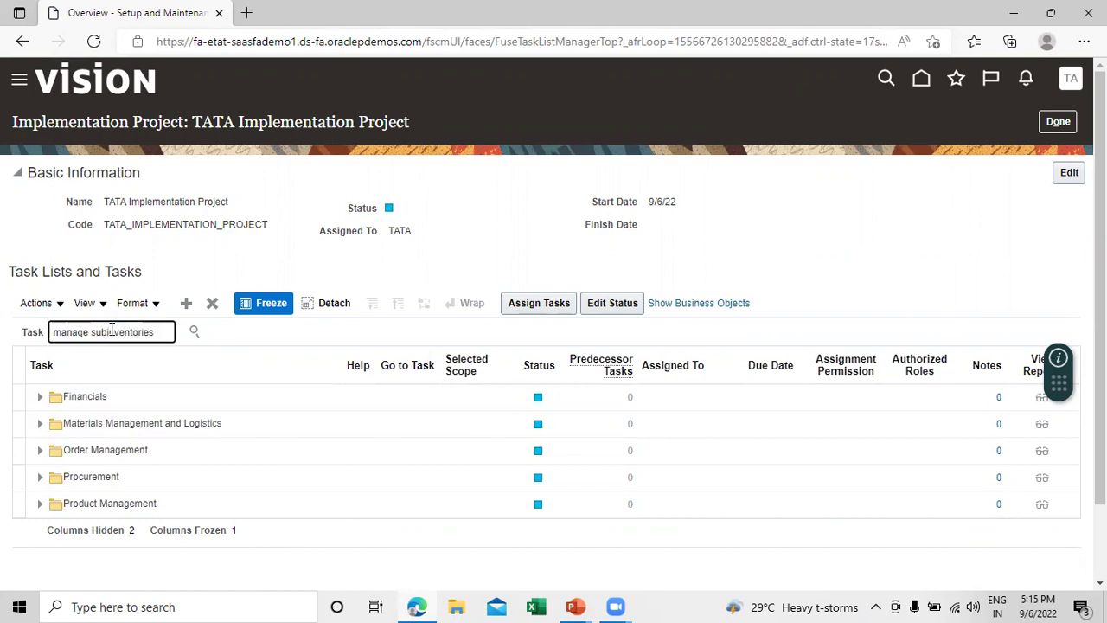
left_click(193, 332)
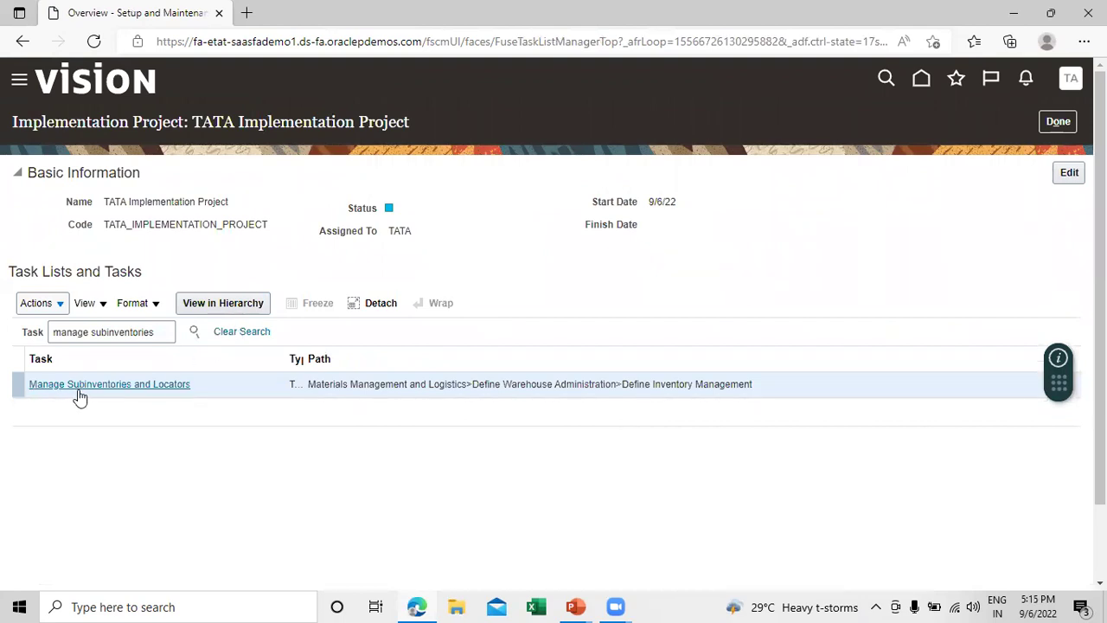
left_click(128, 390)
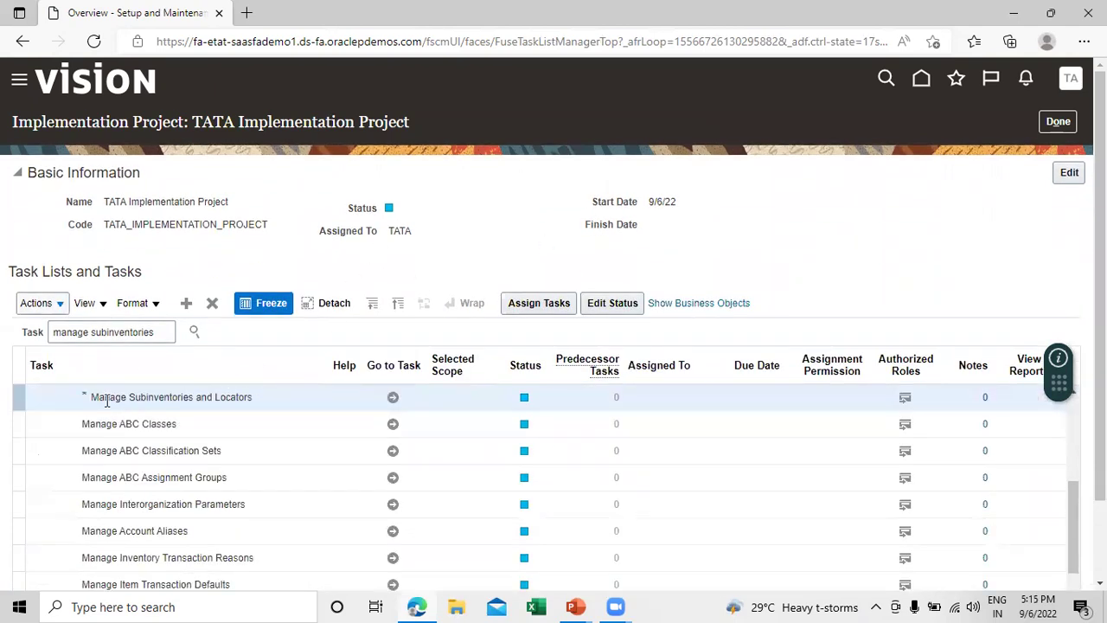
left_click(392, 397)
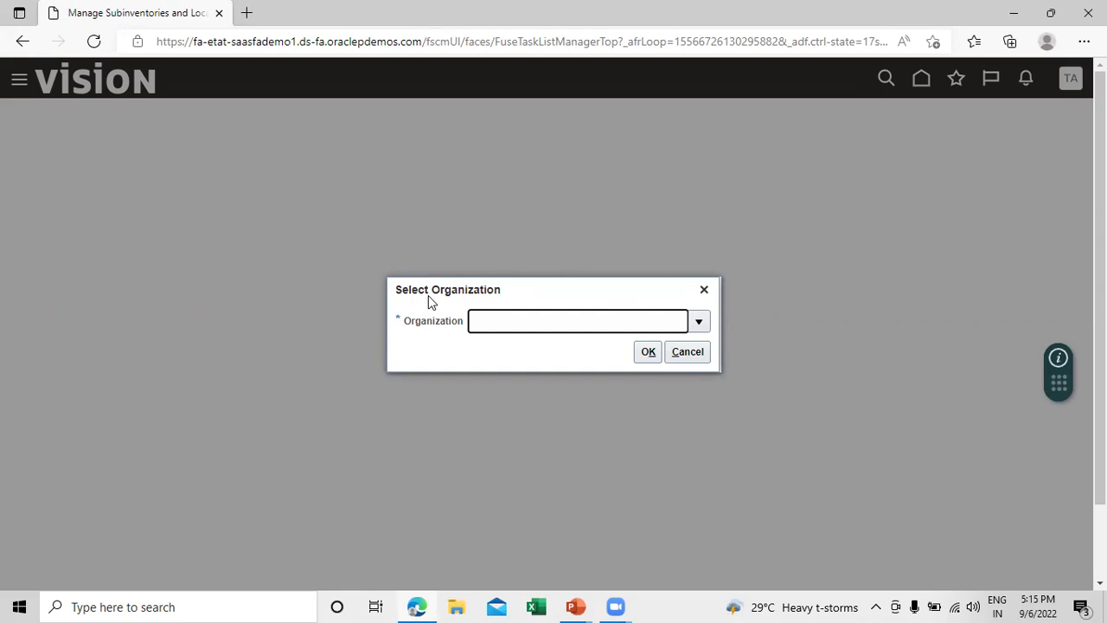
- Search organizations for 'tata', choose TATA_NY_INV_ORG and confirm it as the working organization
left_click(699, 321)
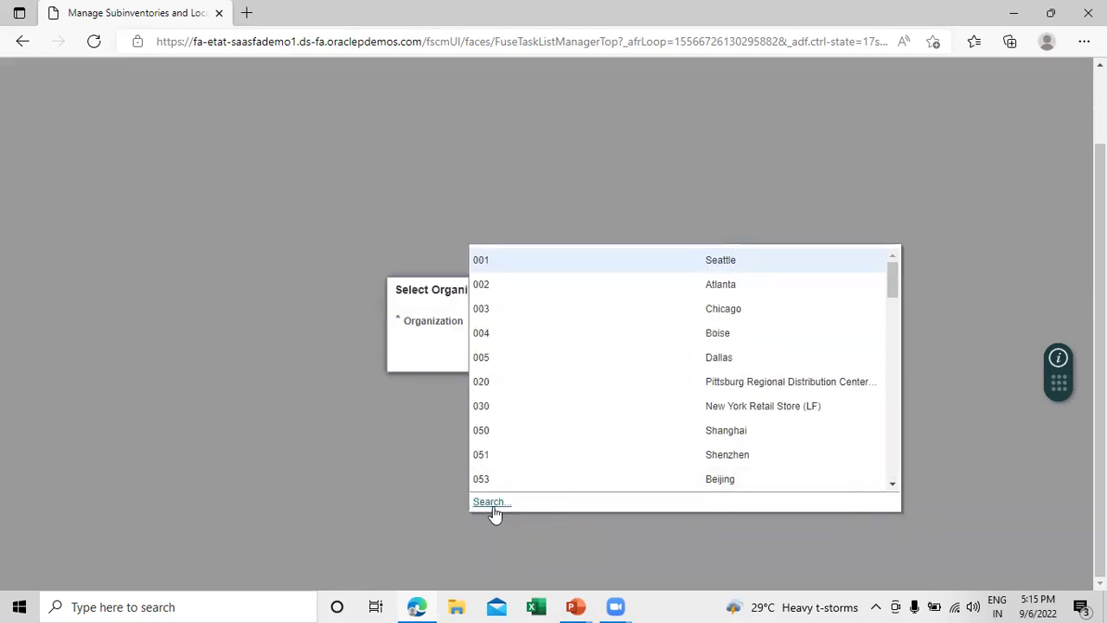
left_click(490, 505)
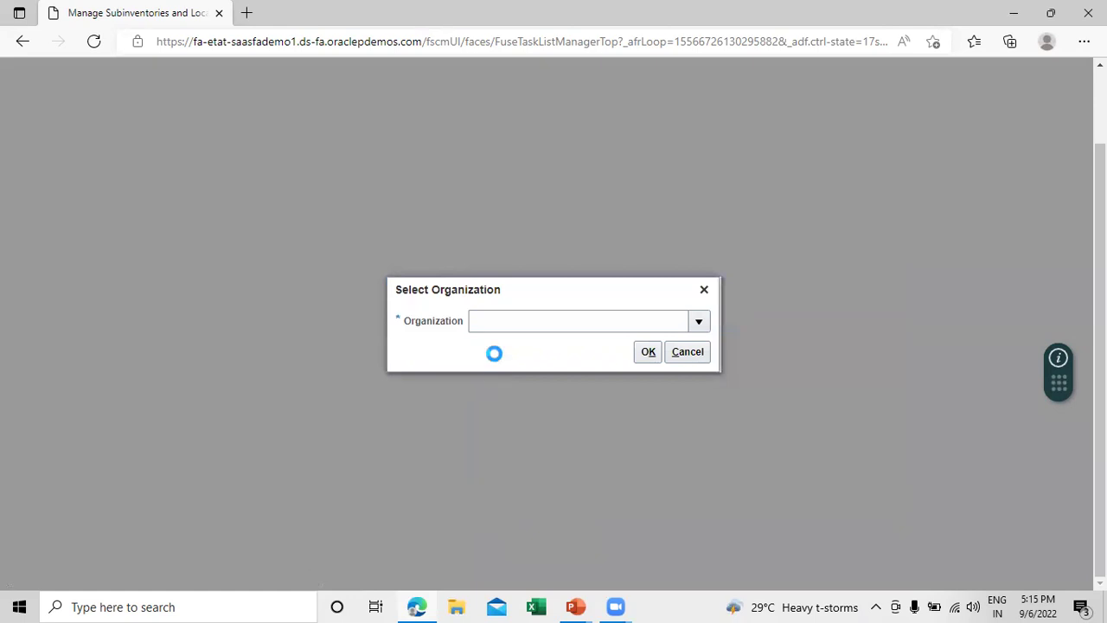
left_click(523, 276)
type("tata")
left_click(701, 346)
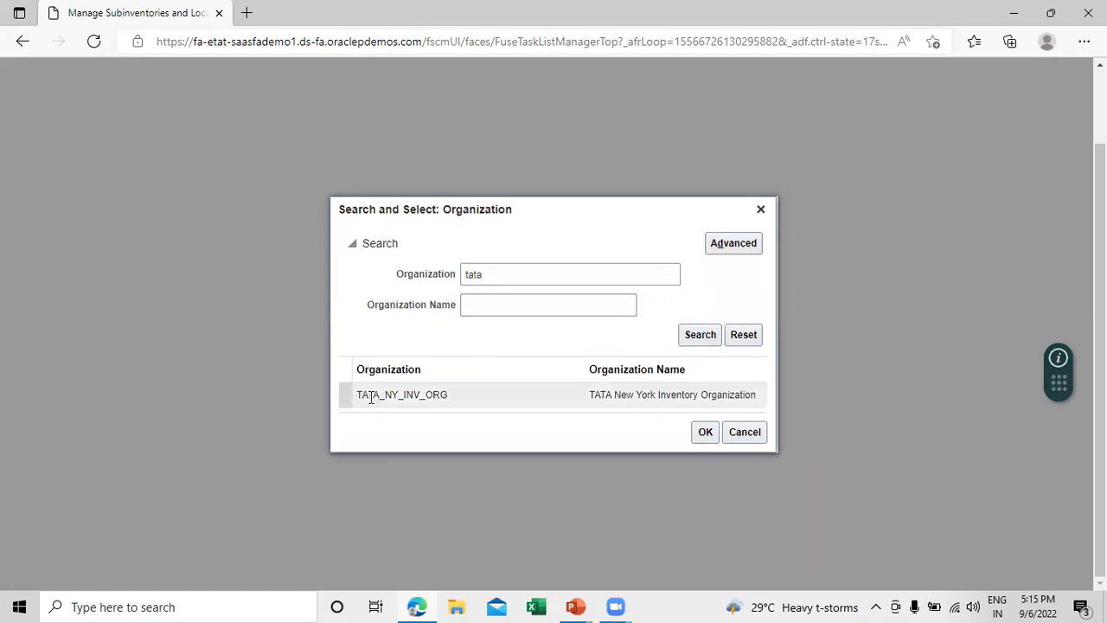
left_click(467, 397)
left_click(707, 435)
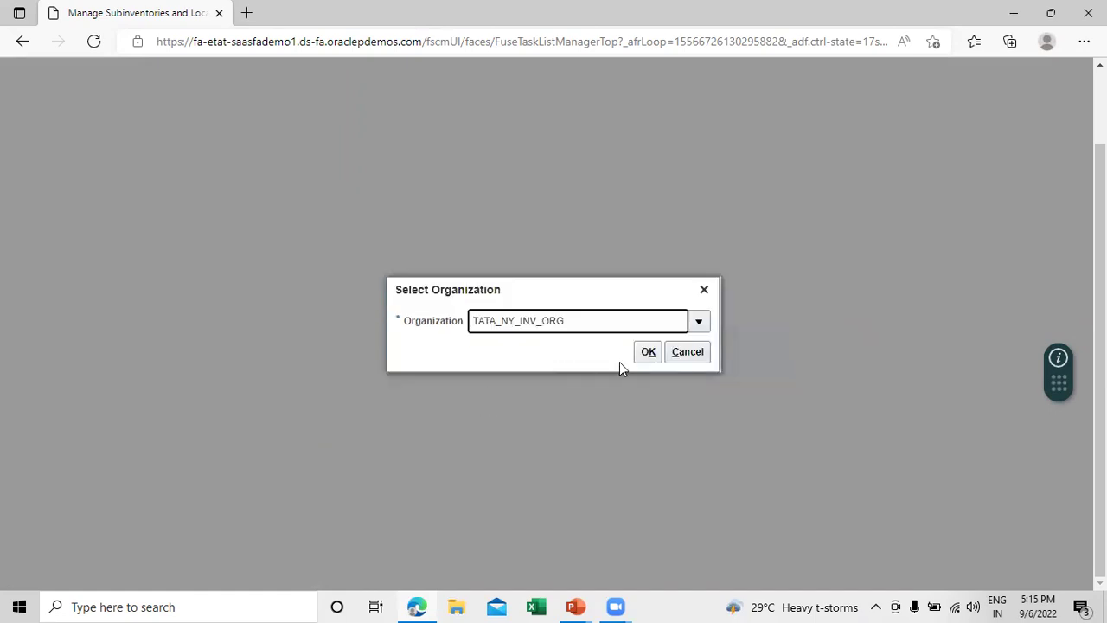
left_click(647, 352)
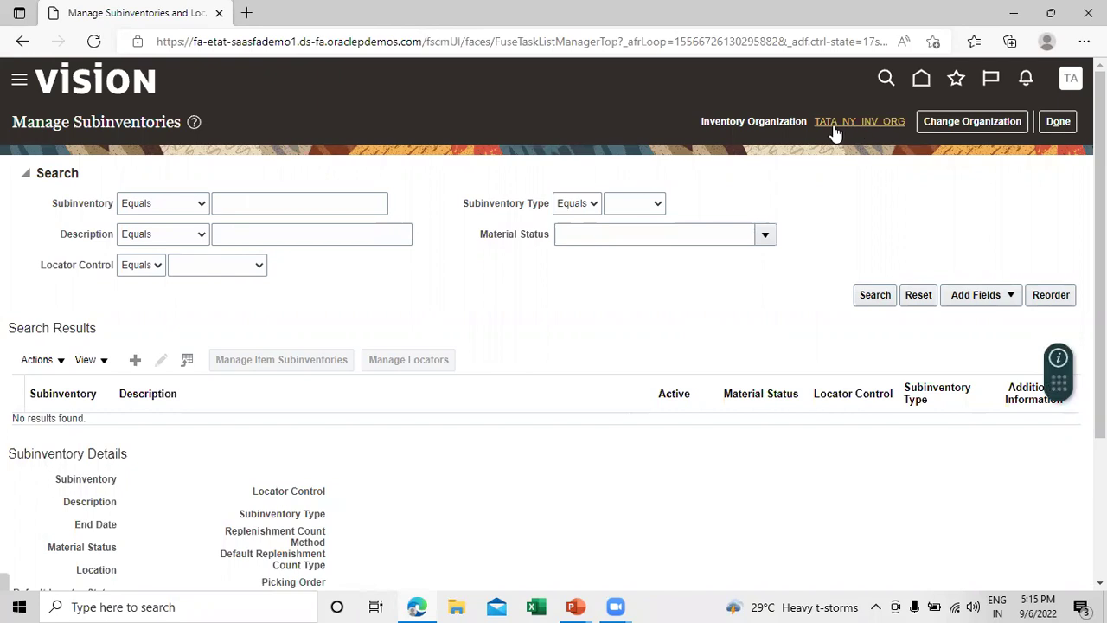
mouse_move(835, 126)
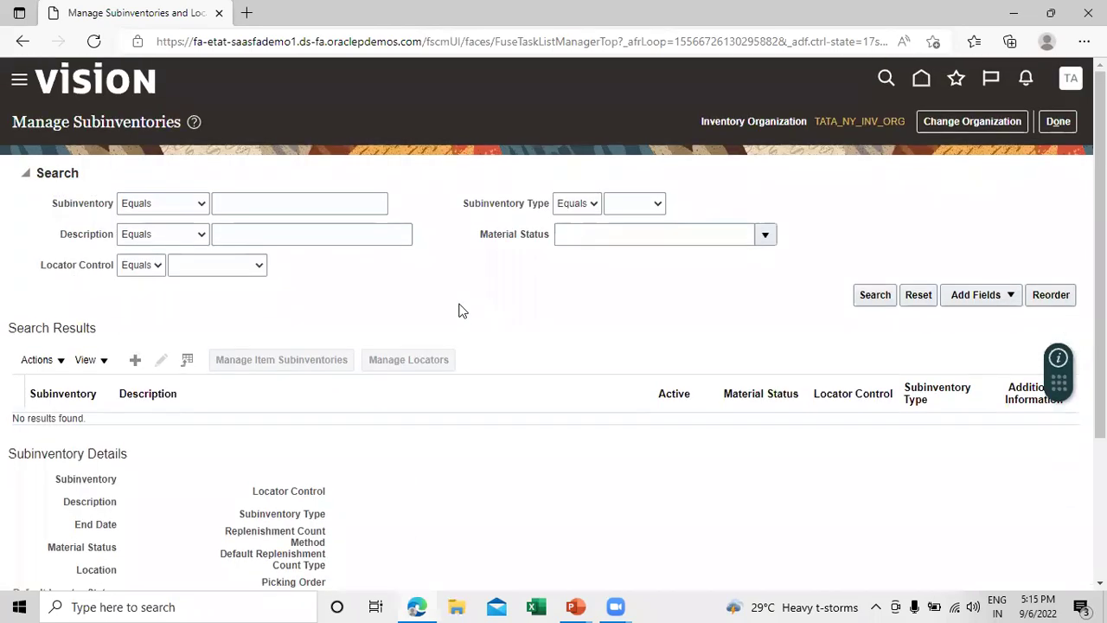
left_click(135, 360)
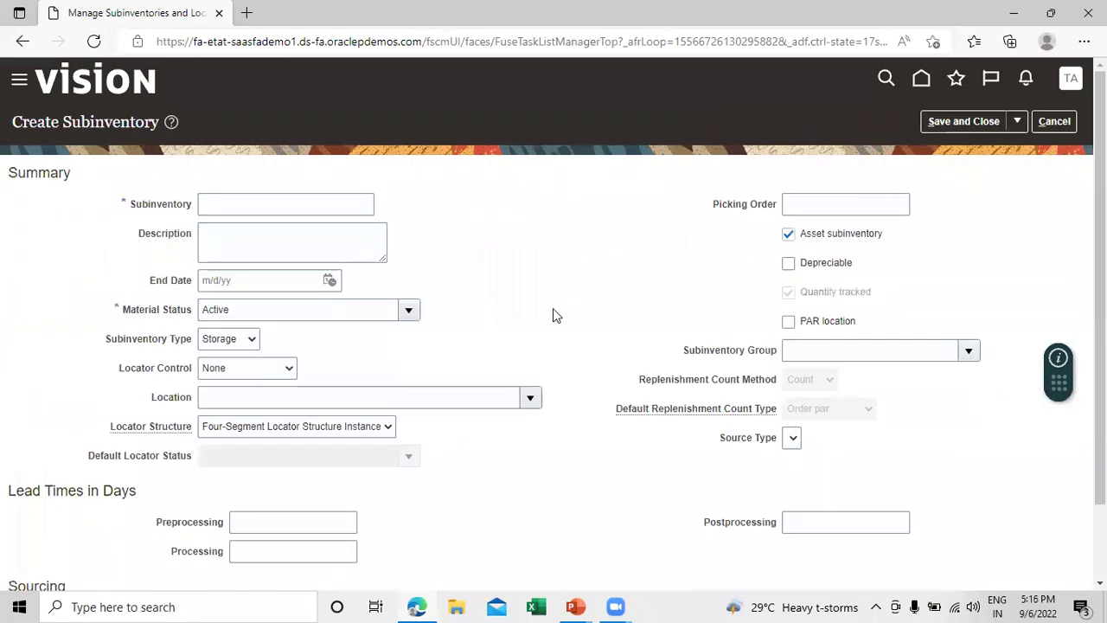
scroll(637, 277, "down", 1)
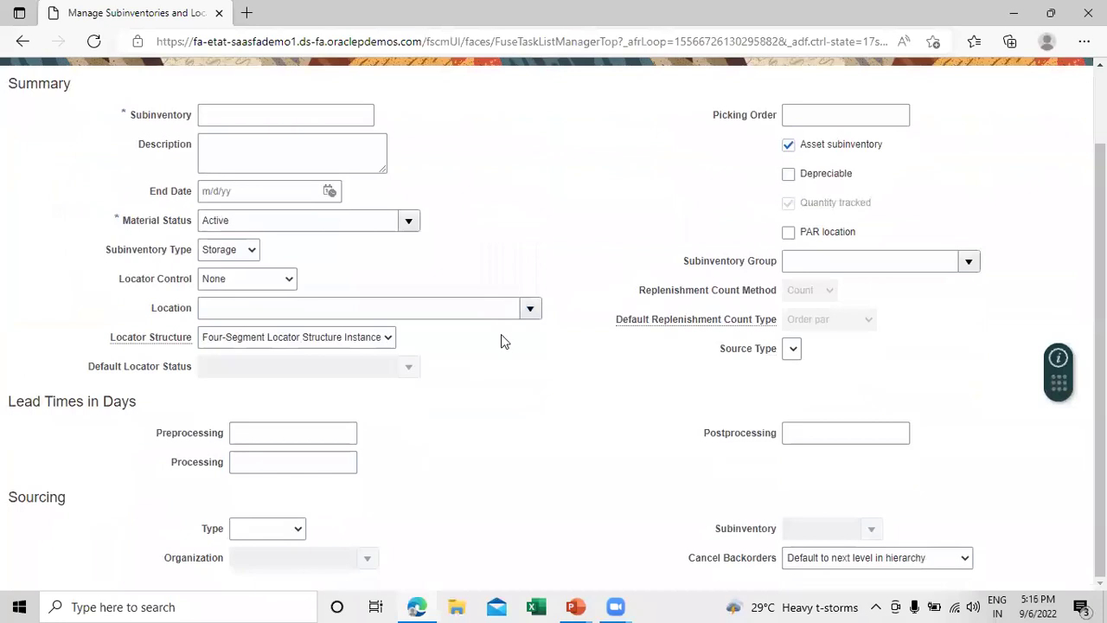
scroll(574, 380, "up", 1)
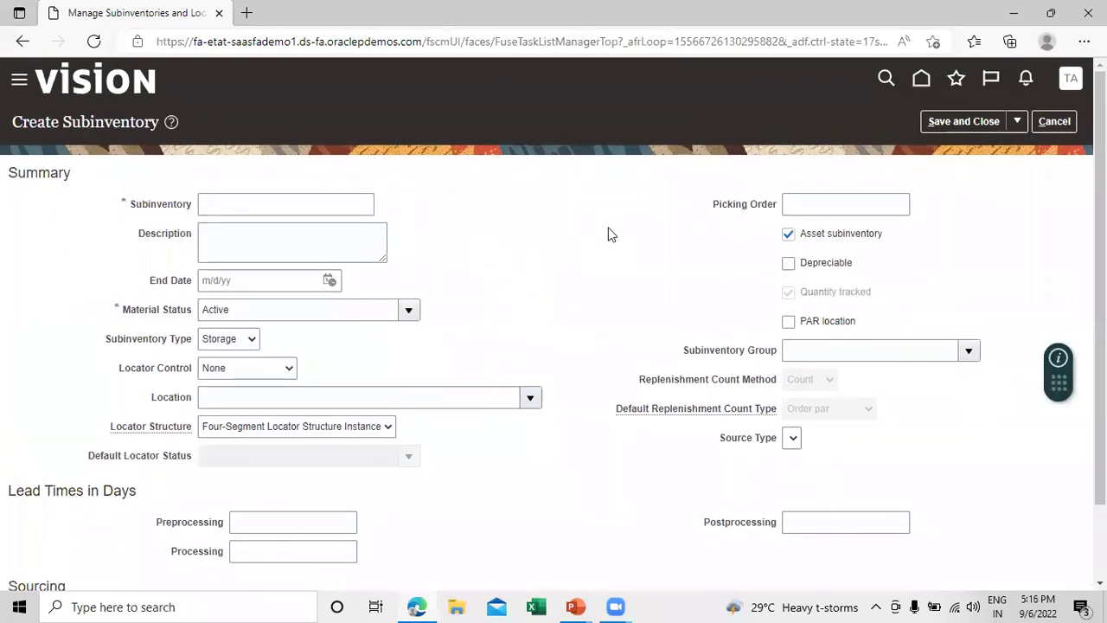
scroll(610, 239, "down", 1)
scroll(610, 239, "up", 1)
scroll(562, 355, "down", 1)
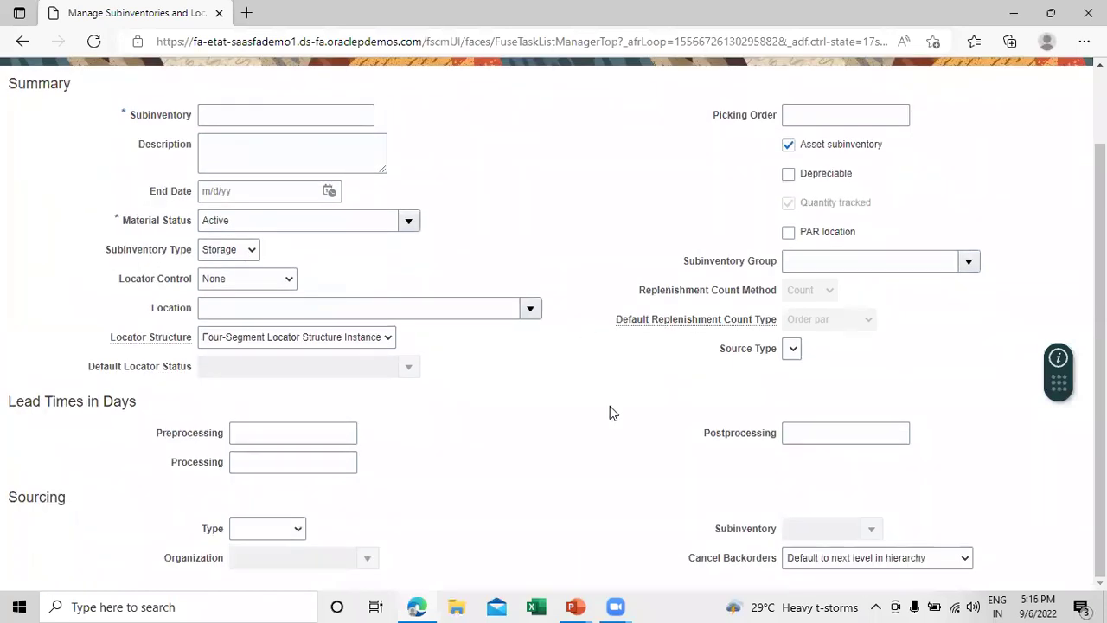
scroll(610, 408, "up", 1)
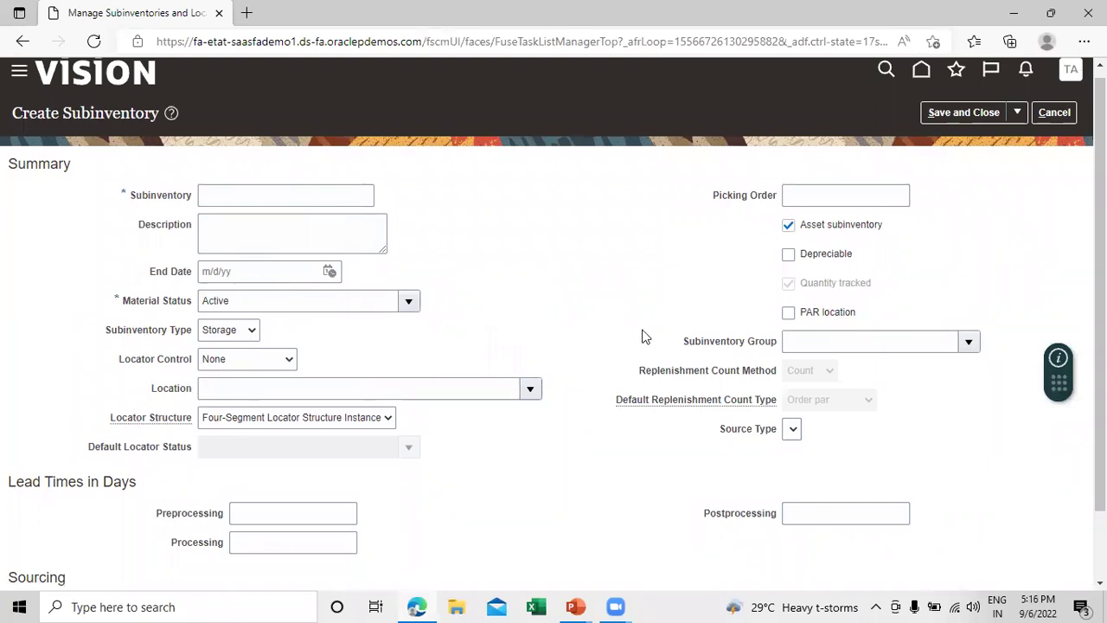
scroll(548, 410, "down", 1)
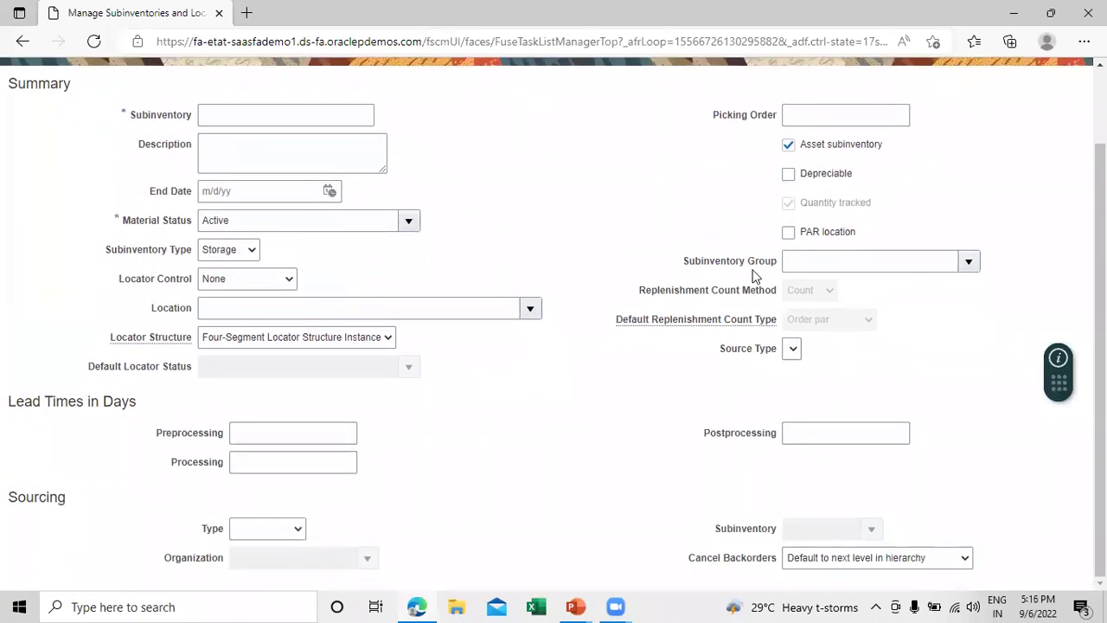
scroll(546, 387, "up", 1)
scroll(318, 487, "down", 1)
scroll(536, 422, "up", 1)
left_click(311, 203)
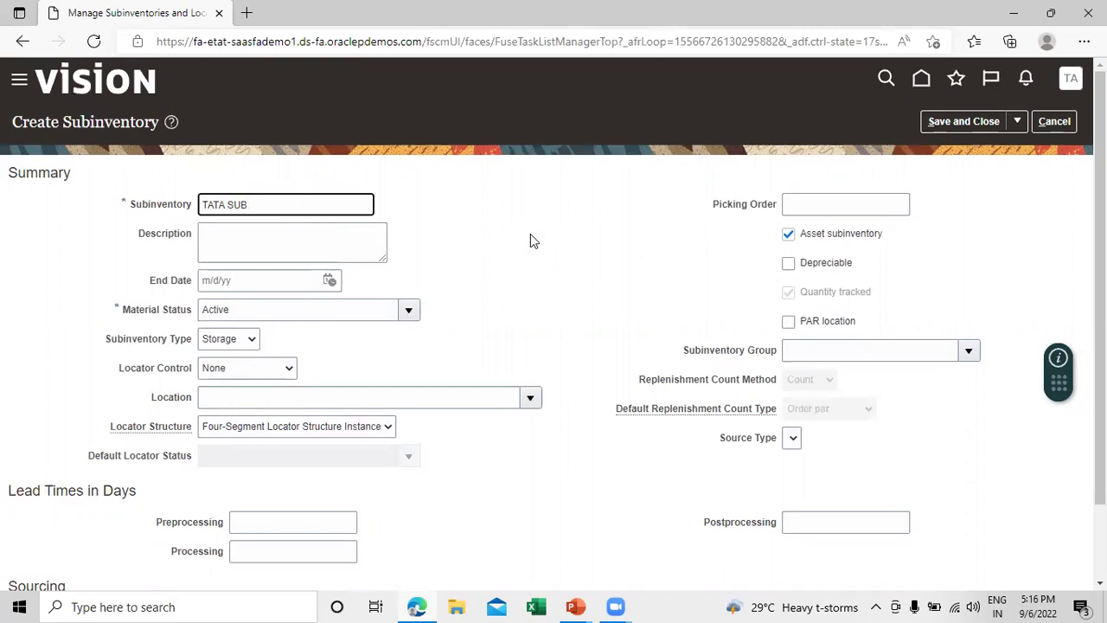
- Enter SUBINV1 as the subinventory name, fixing typing mistakes
key("BackSpace")
key("BackSpace")
key("BackSpace")
key("BackSpace")
type("un")
key("BackSpace")
key("BackSpace")
key("BackSpace")
key("BackSpace")
key("BackSpace")
key("BackSpace")
type("NVB")
left_click(530, 240)
left_click(205, 204)
type("TAT")
key("BackSpace")
key("BackSpace")
key("BackSpace")
- Enter the description 'TATA Subinventory1', removing stray letters and the trailing space
left_click(332, 239)
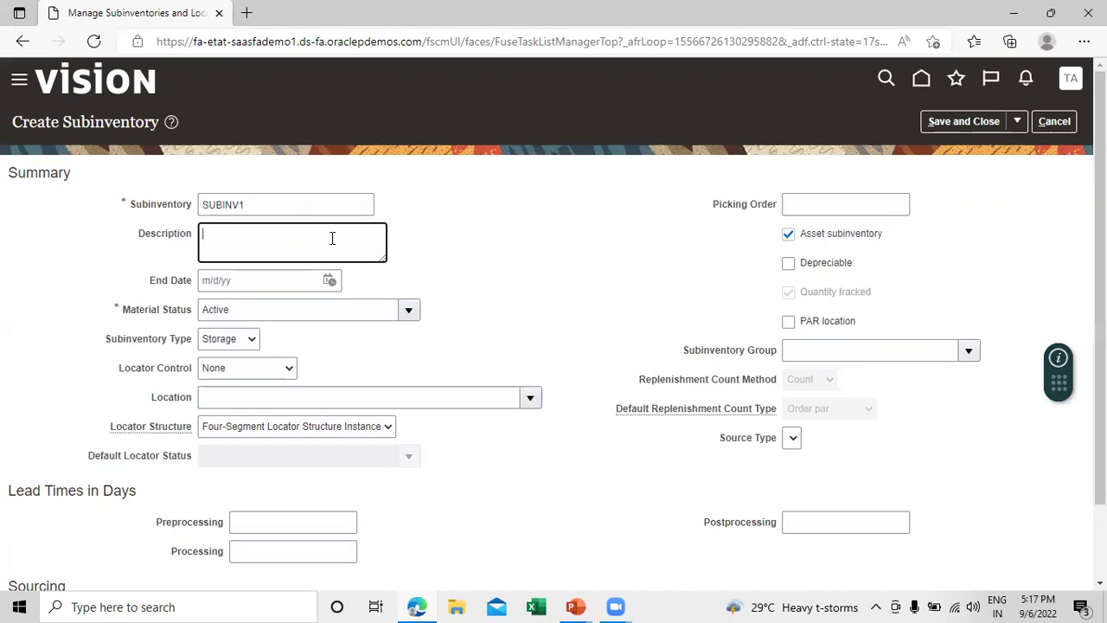
type("TATA")
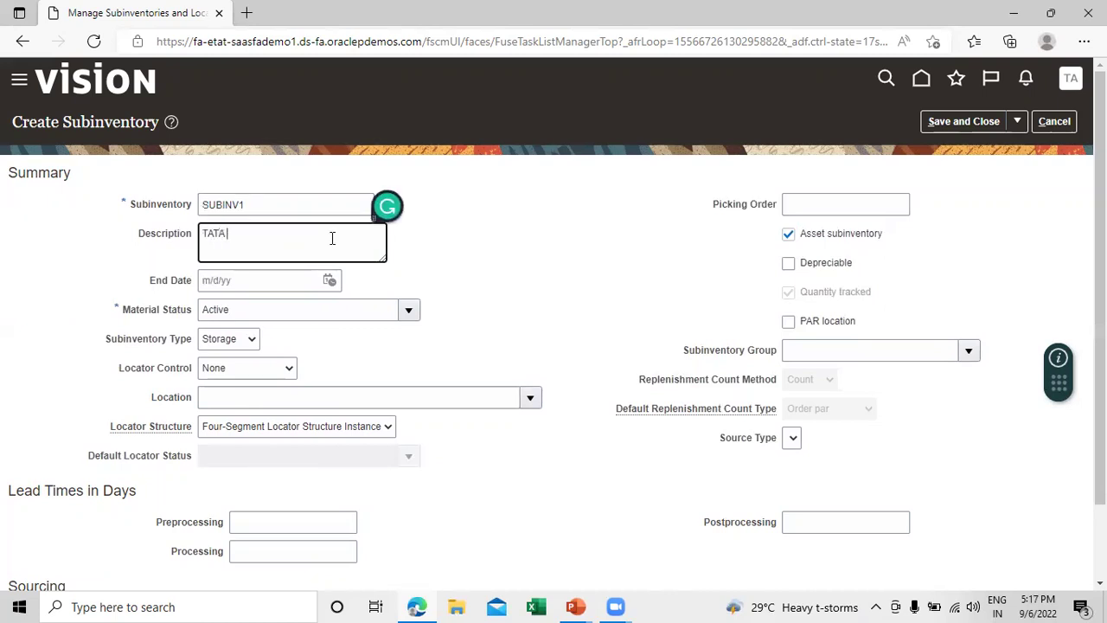
type(" SUB")
key("BackSpace")
key("BackSpace")
type("unbinventory")
key("BackSpace")
left_click(246, 234)
key("BackSpace")
left_click(517, 263)
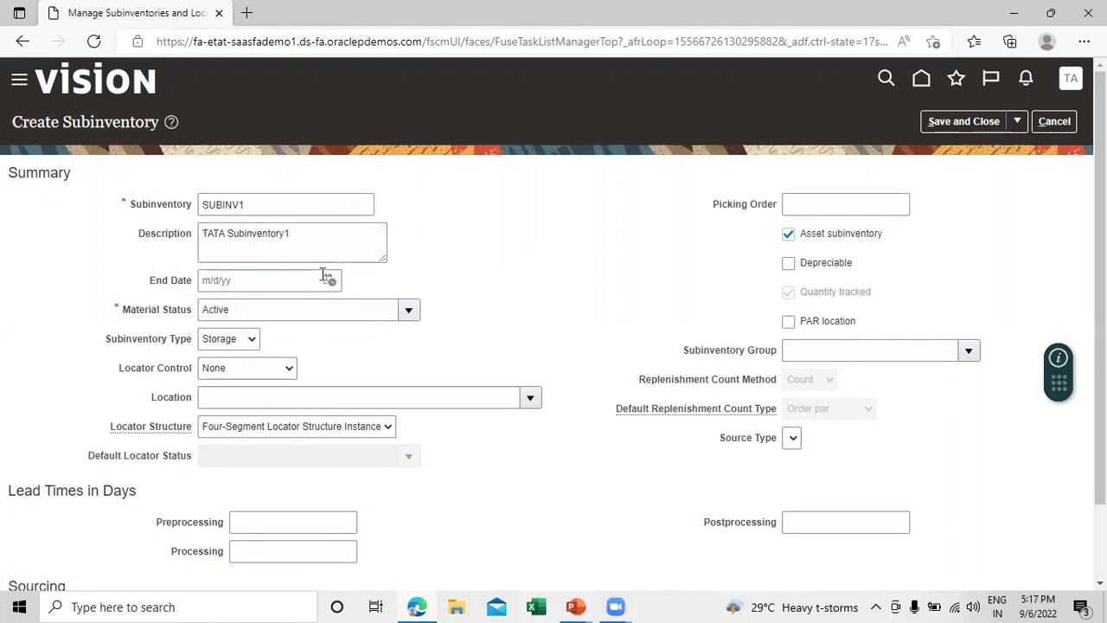
- Check the material status list and keep Active
left_click(408, 310)
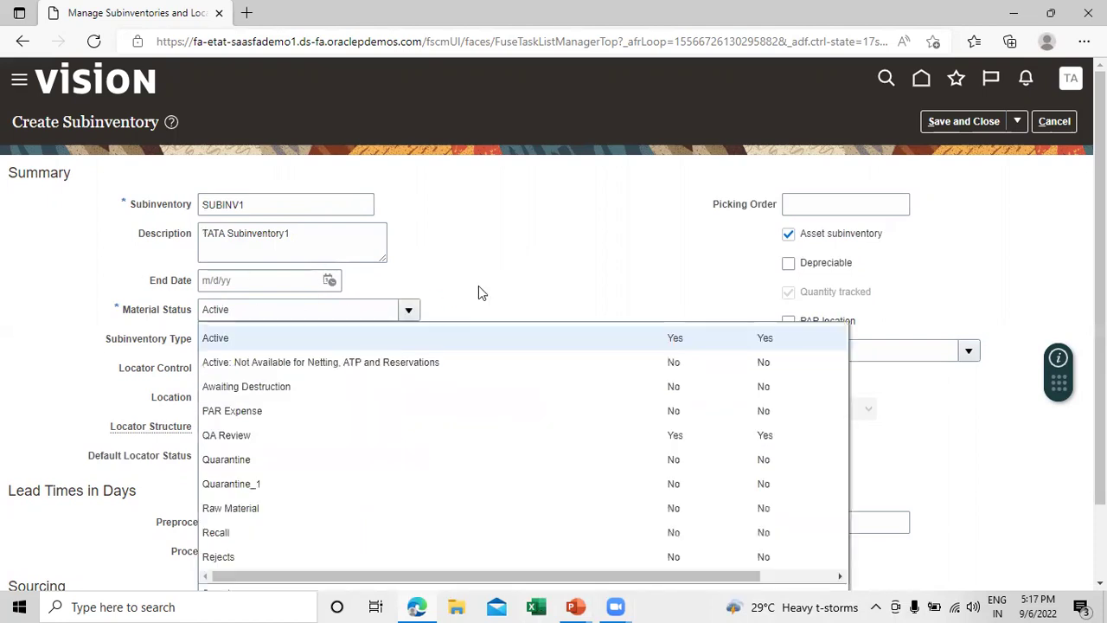
scroll(360, 292, "down", 1)
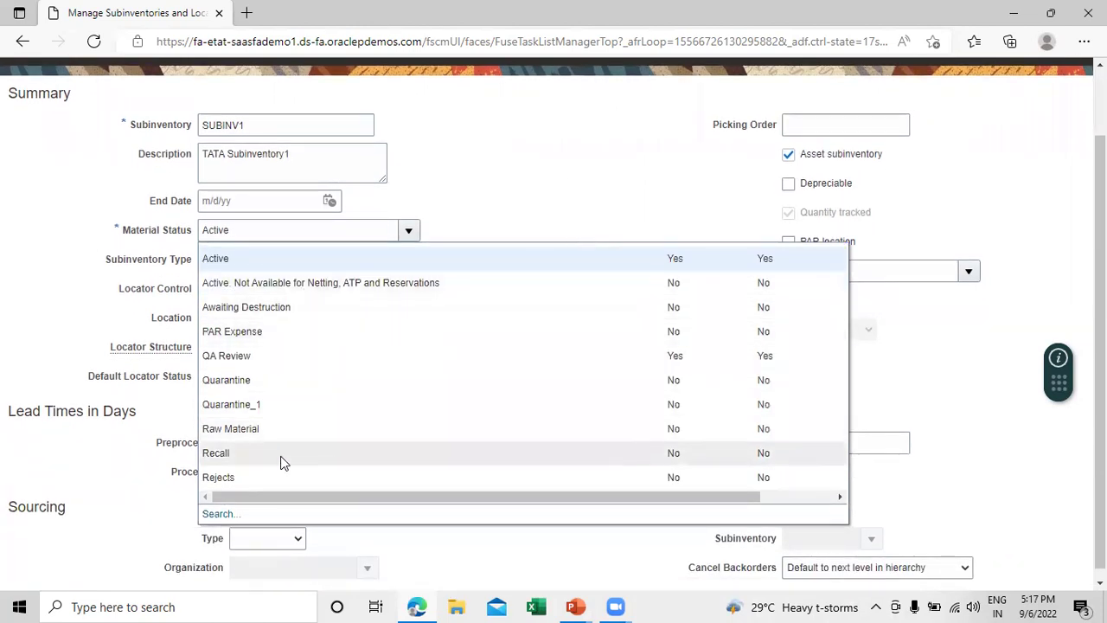
scroll(281, 466, "down", 1)
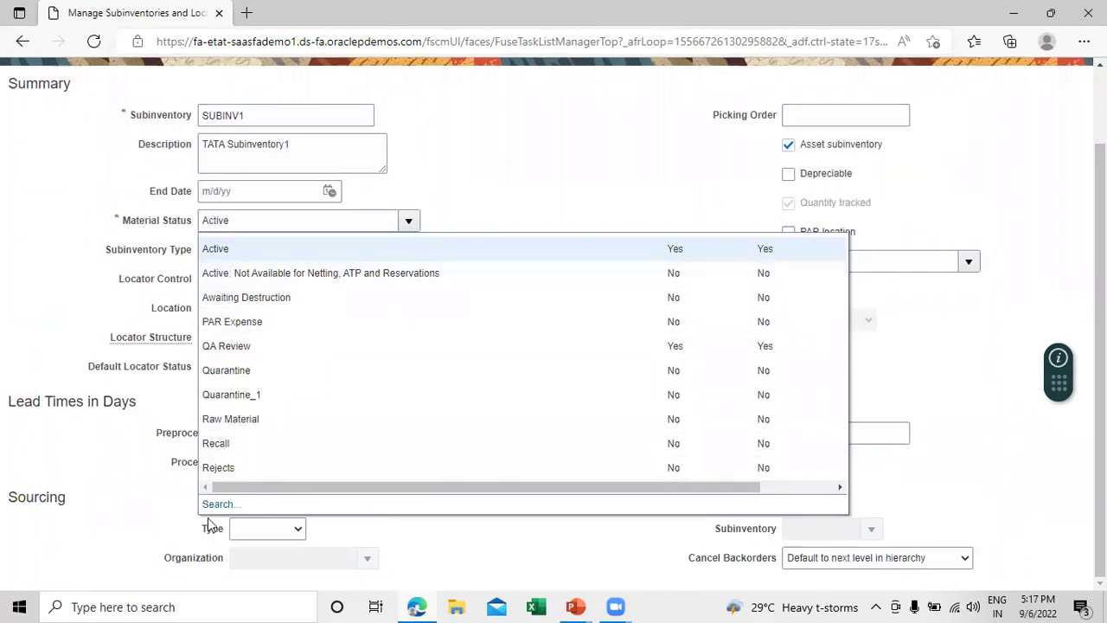
left_click(520, 198)
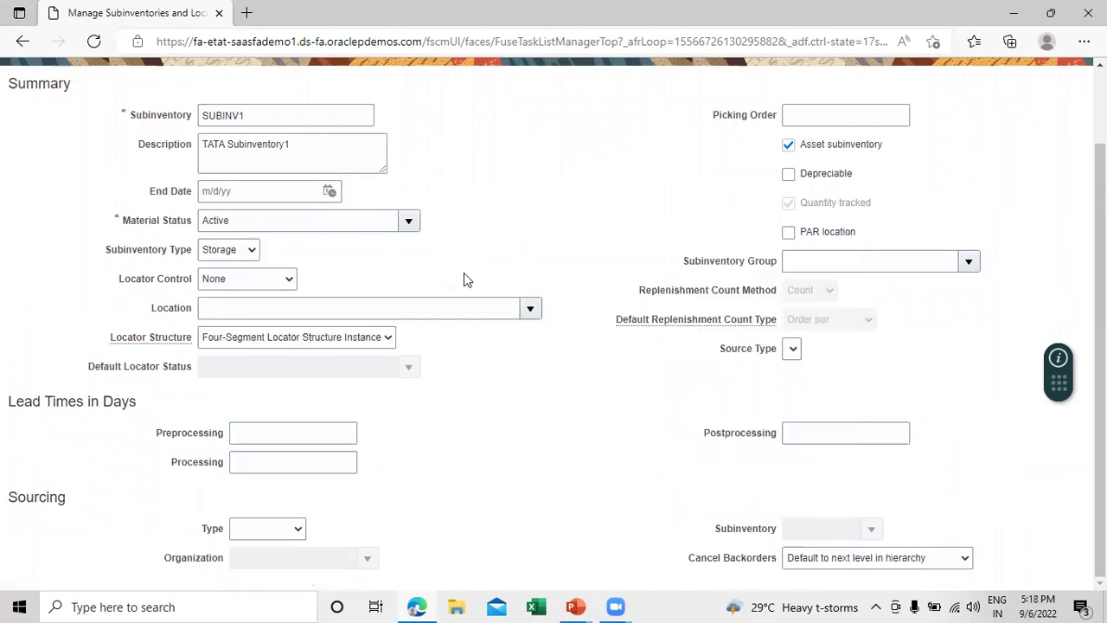
scroll(463, 273, "up", 2)
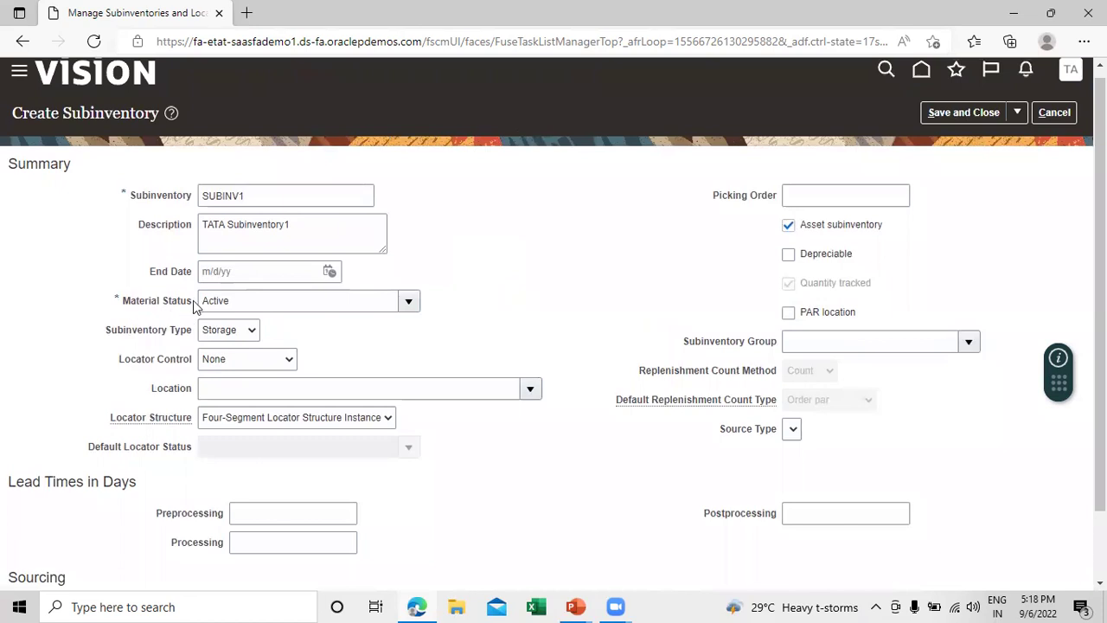
- Keep Storage as the subinventory type and save and close SUBINV1
left_click(252, 330)
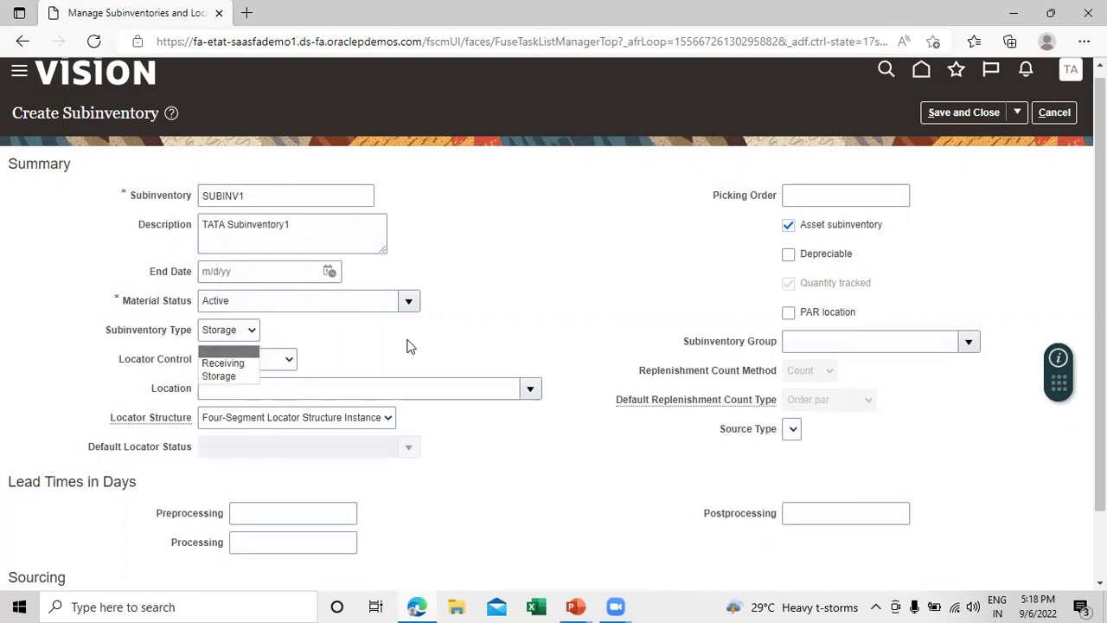
left_click(351, 344)
scroll(355, 342, "down", 1)
scroll(606, 328, "up", 1)
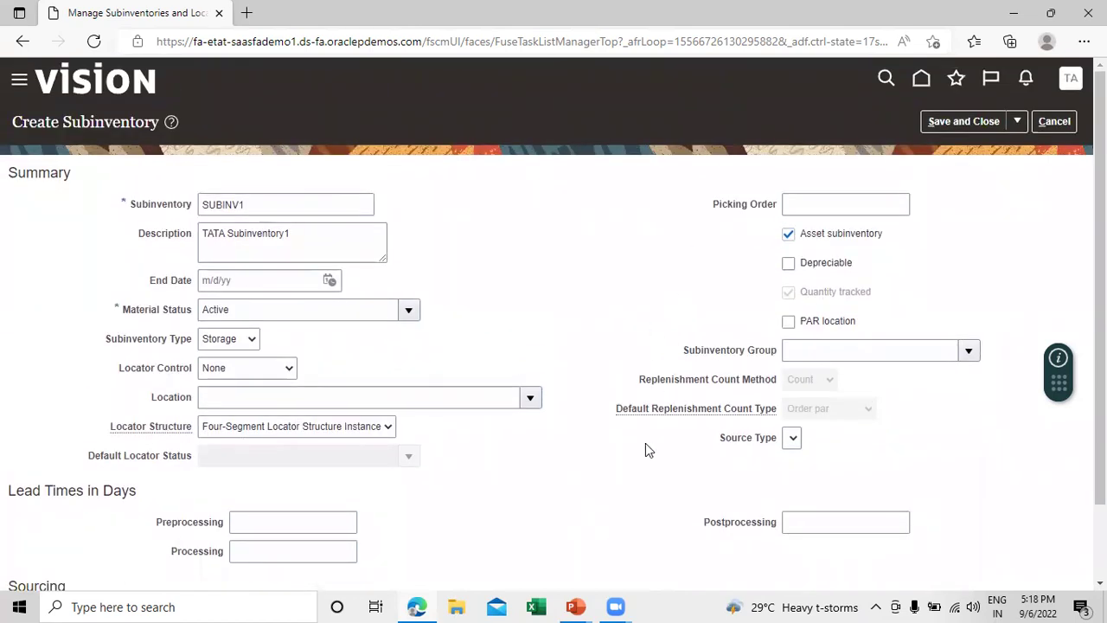
scroll(645, 443, "down", 1)
scroll(642, 347, "up", 1)
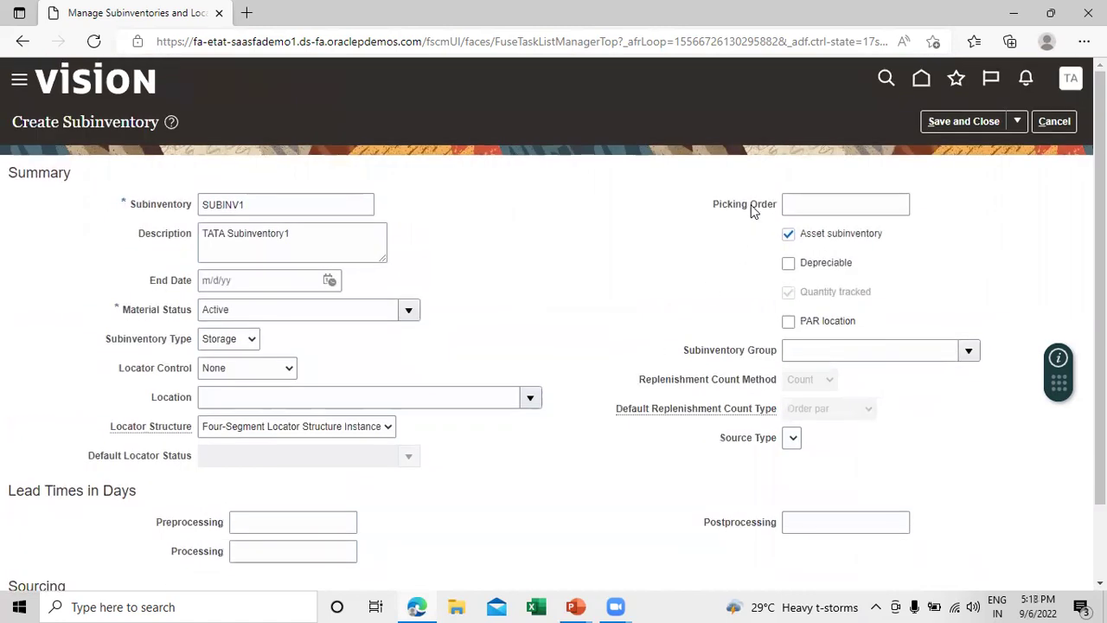
left_click(969, 121)
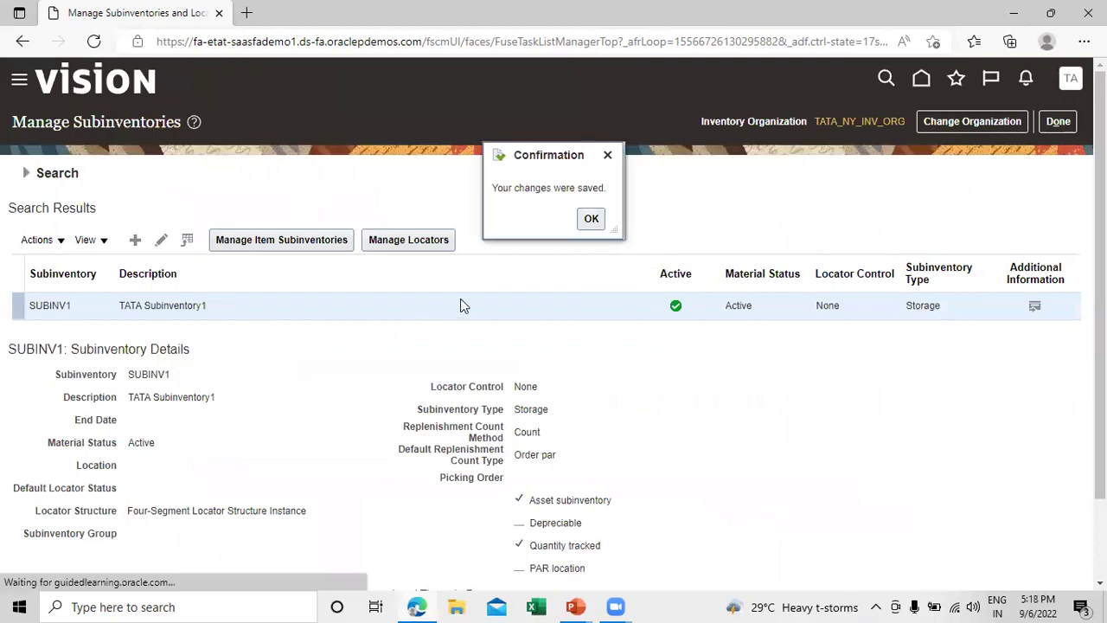
- Acknowledge the save confirmation and finish Manage Subinventories with Done
left_click(591, 218)
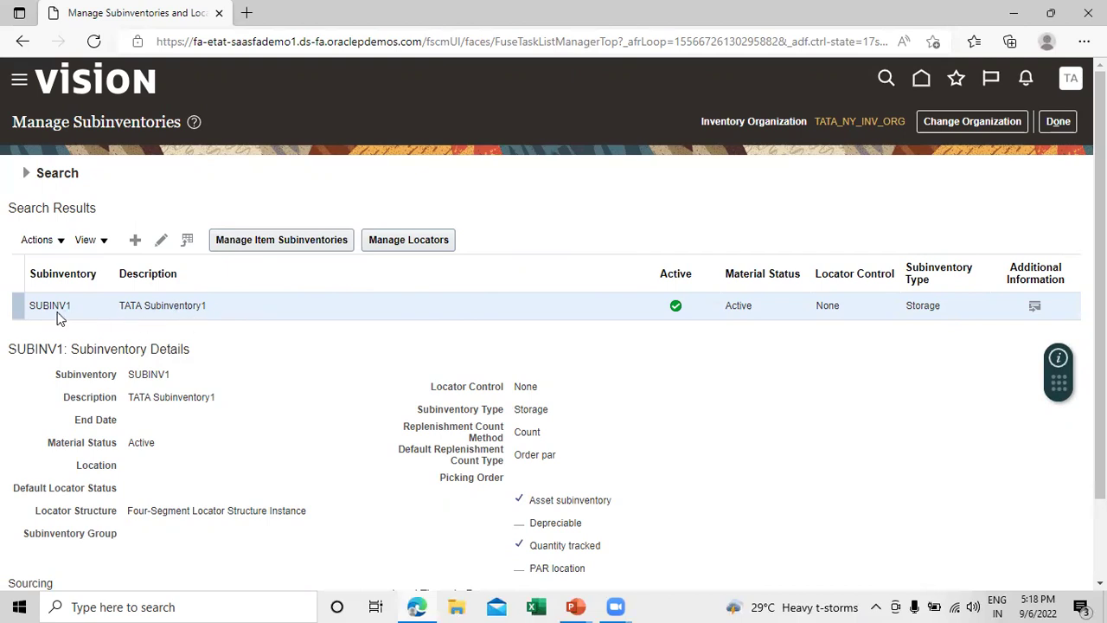
left_click(162, 242)
left_click(1057, 121)
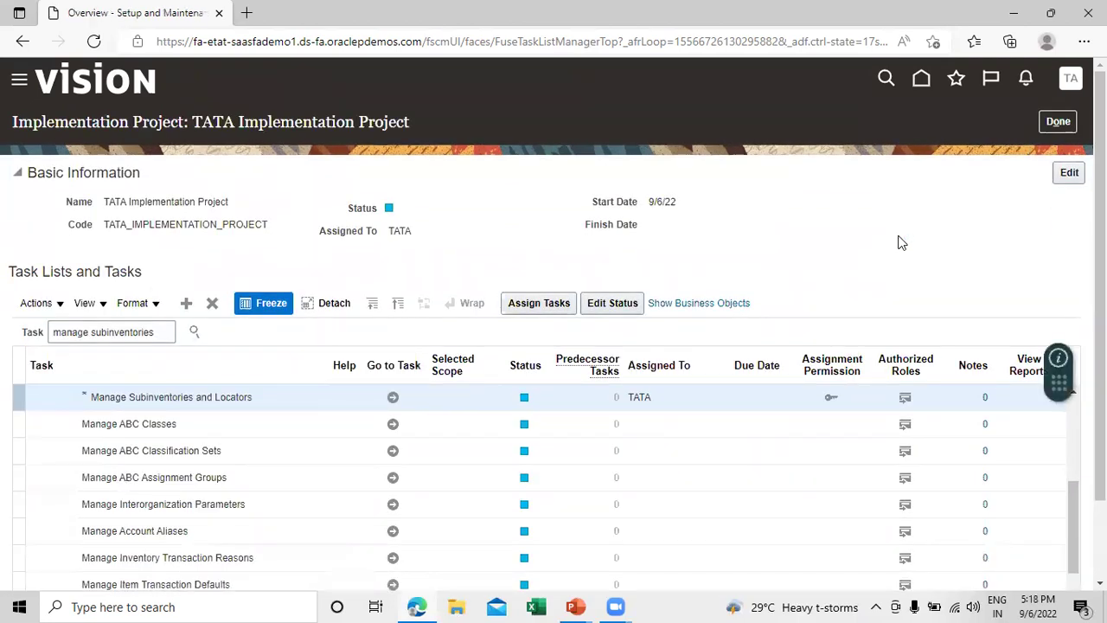
- Leave the implementation project and open Inventory Management under Supply Chain Execution
left_click(1071, 124)
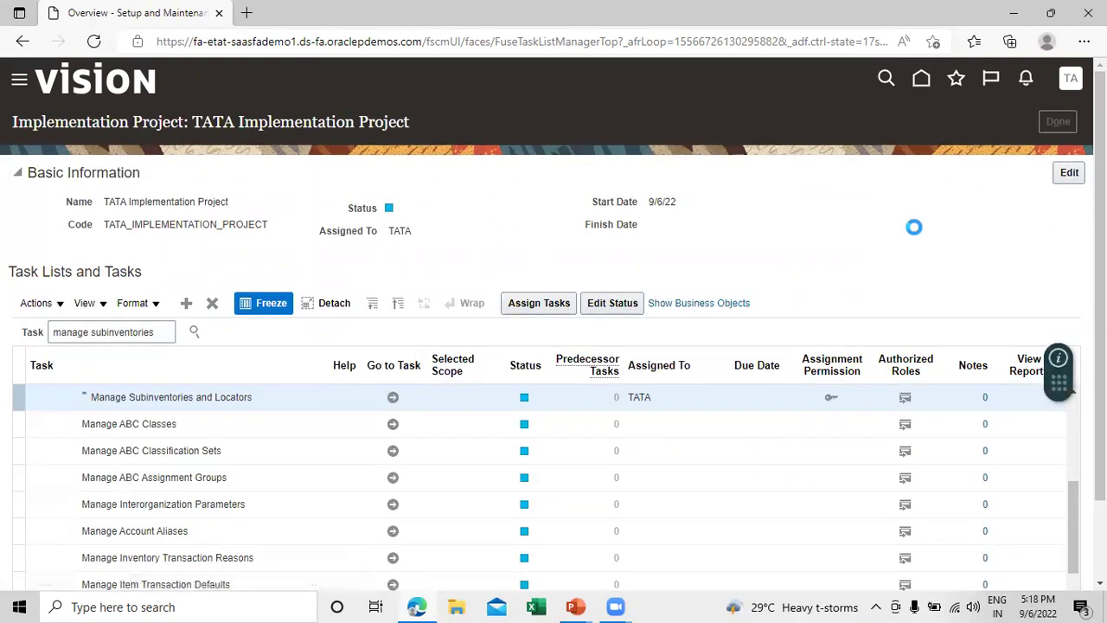
left_click(20, 85)
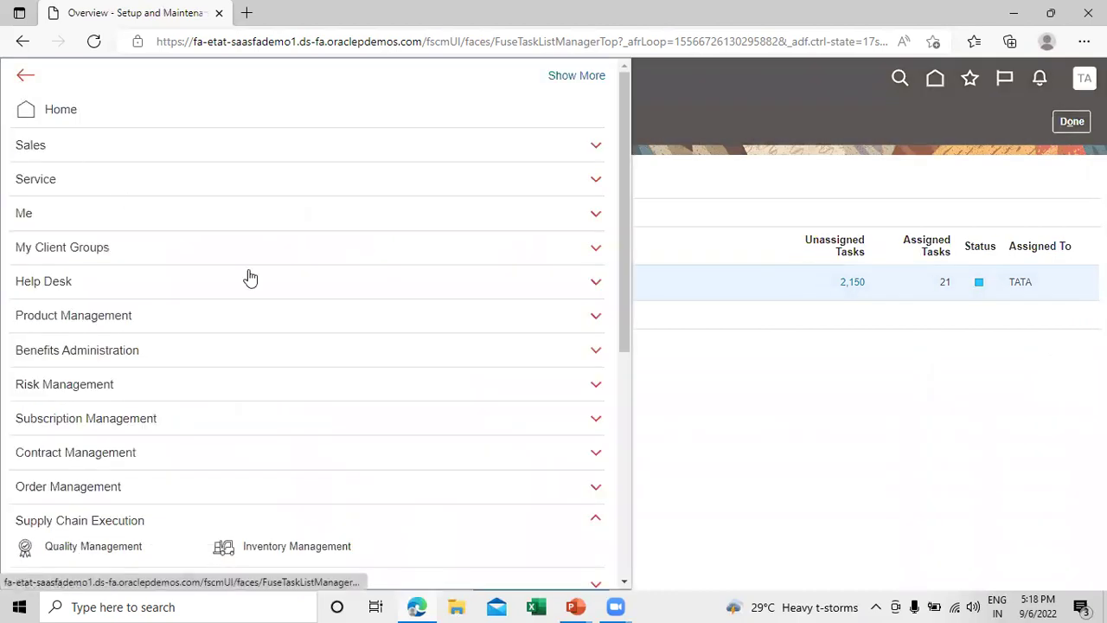
scroll(286, 267, "down", 3)
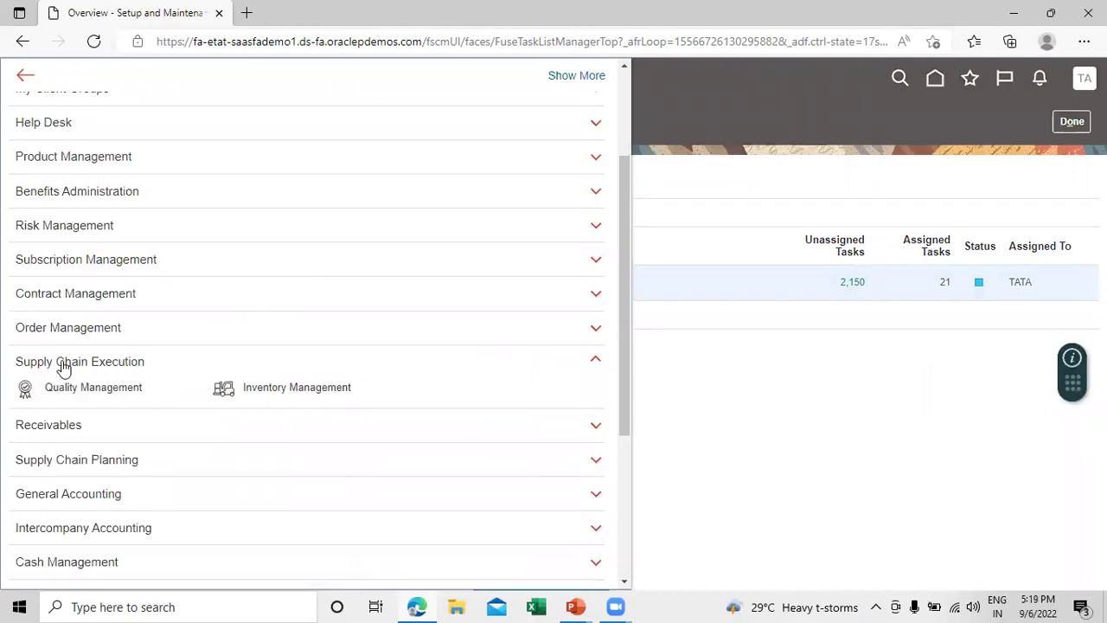
left_click(283, 393)
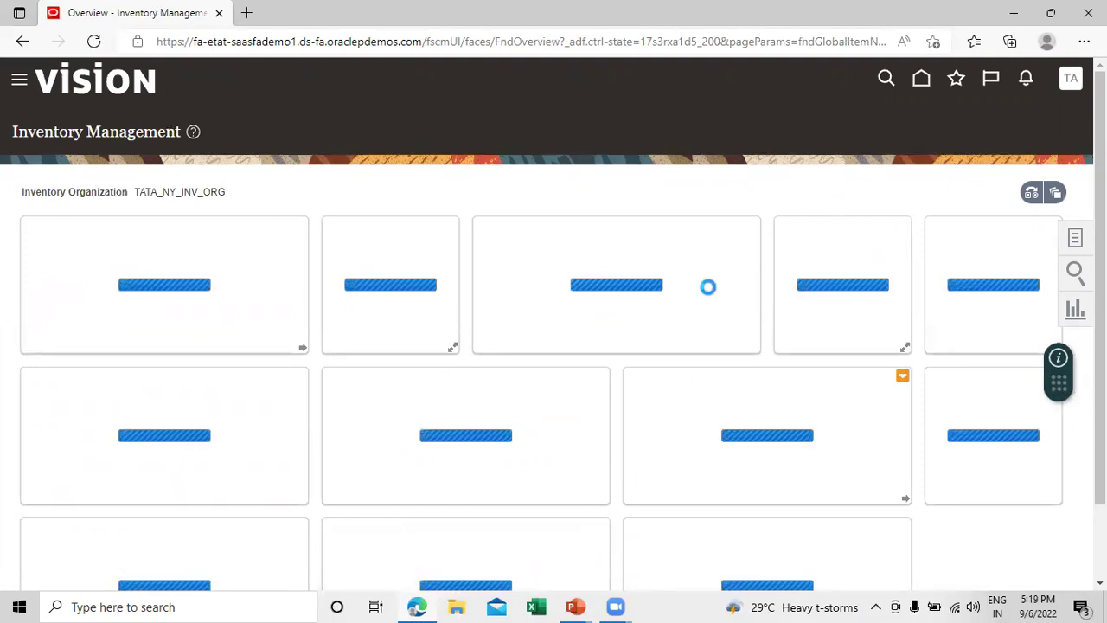
- From the inventory tasks list, bring up the Manage Item Quantities search page for TATA_NY_INV_ORG
left_click(1075, 239)
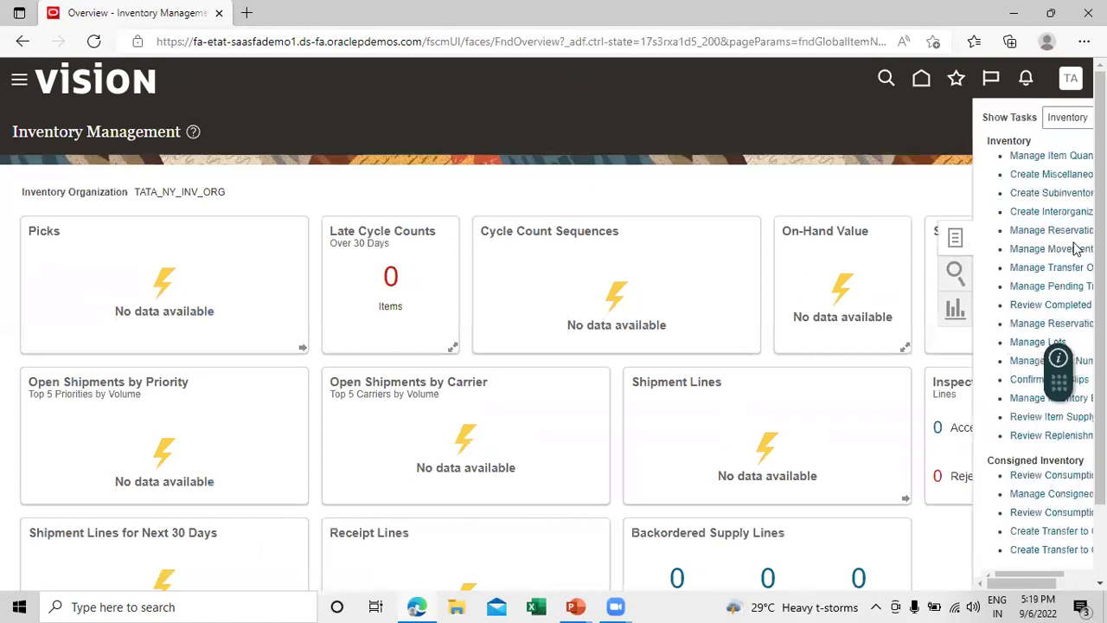
left_click(998, 155)
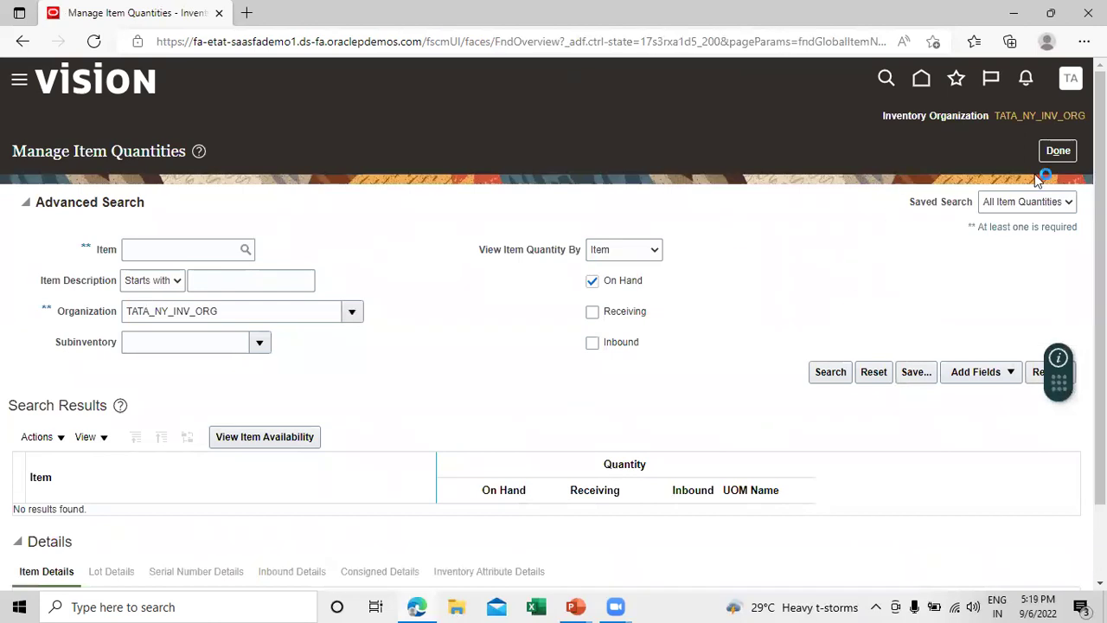
left_click(1062, 156)
left_click(1055, 151)
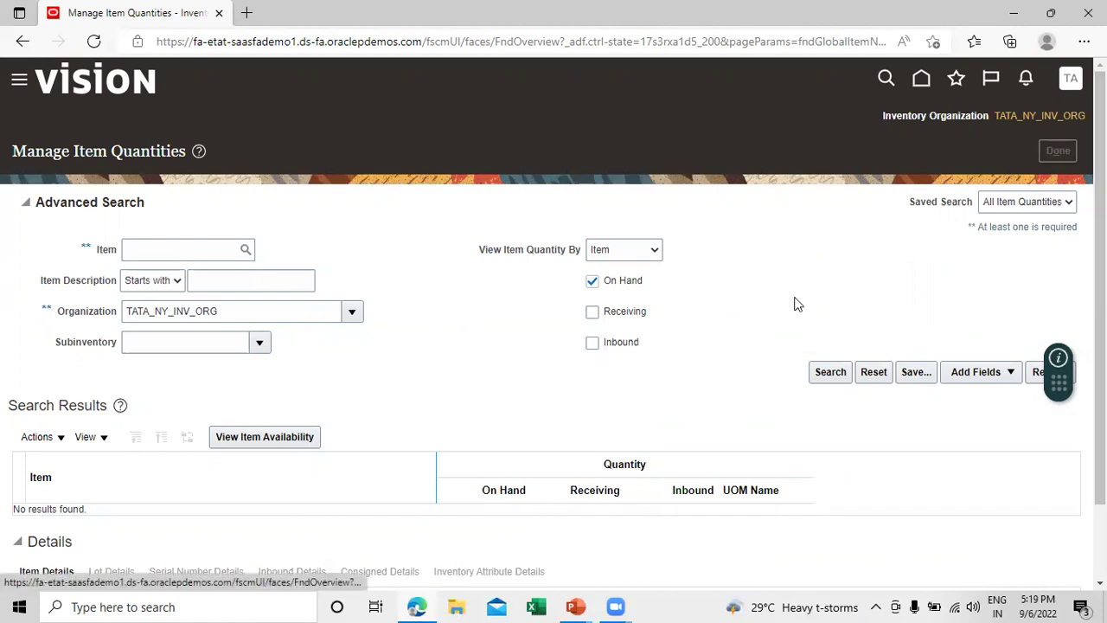